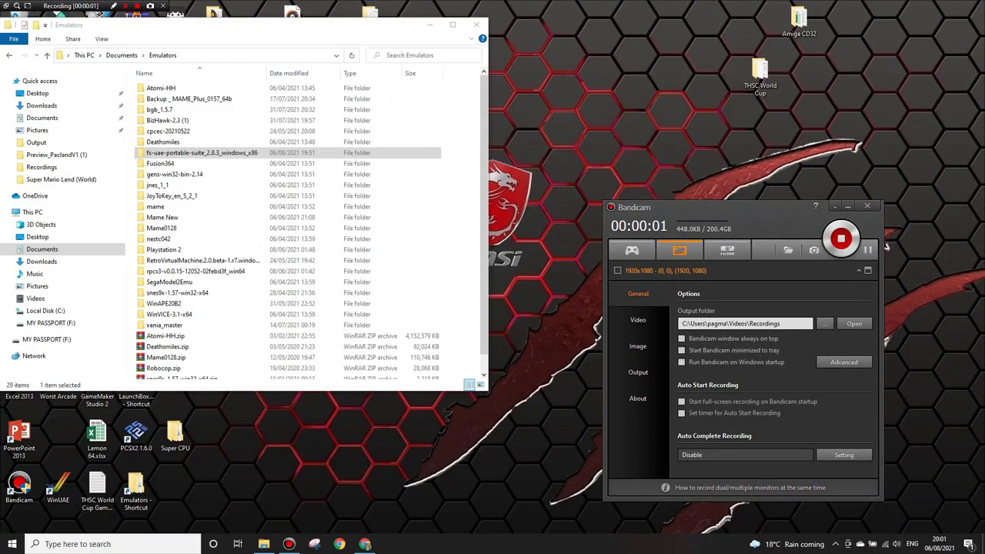
Open CD32 Games inside fs-uae-portable-suite_2.8.3_windows_x86 and extract every zip archive there to its own separate folder.
{"action": "key", "text": "Return"}
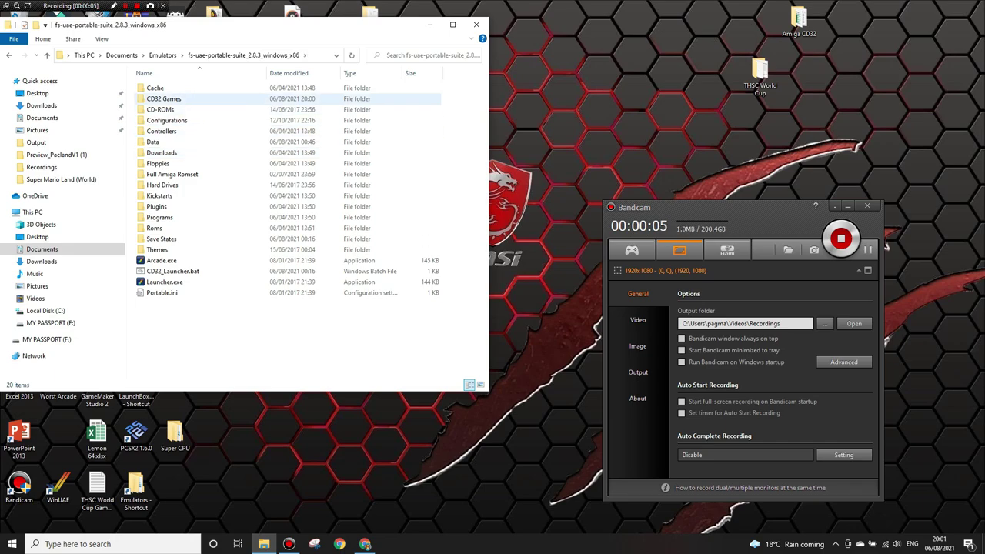
{"action": "double_click", "coordinate": [163, 98]}
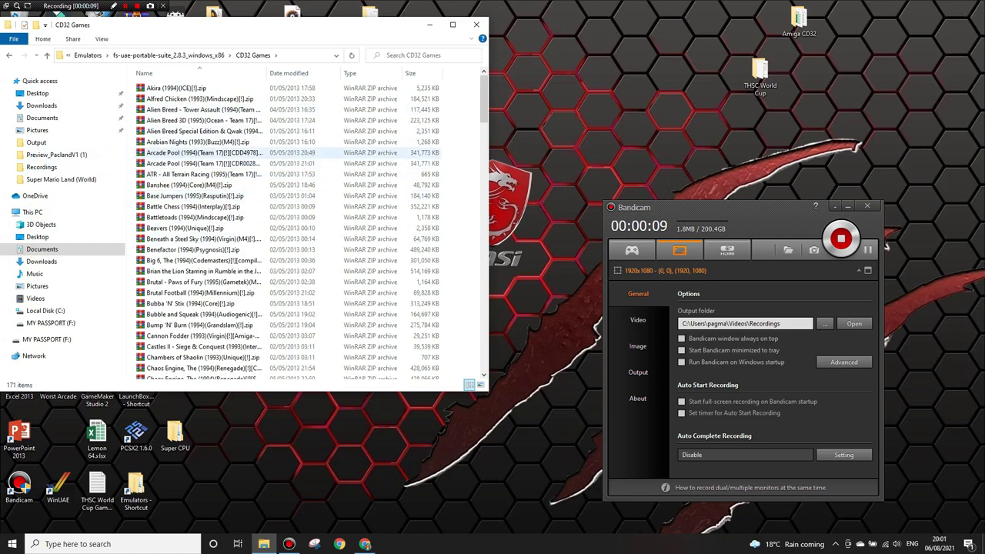
{"action": "scroll", "coordinate": [369, 108], "scroll_direction": "down", "scroll_amount": 20}
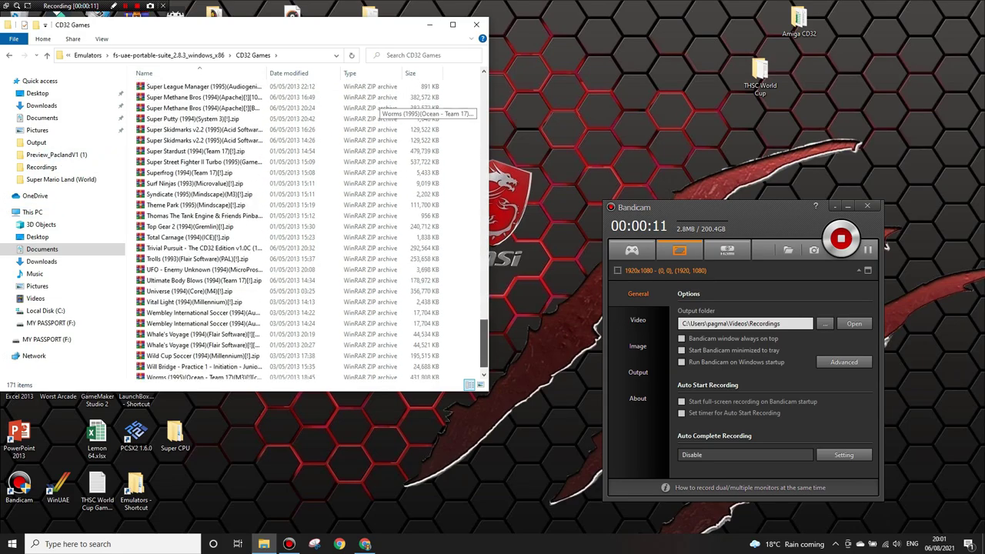
{"action": "scroll", "coordinate": [370, 108], "scroll_direction": "up", "scroll_amount": 20}
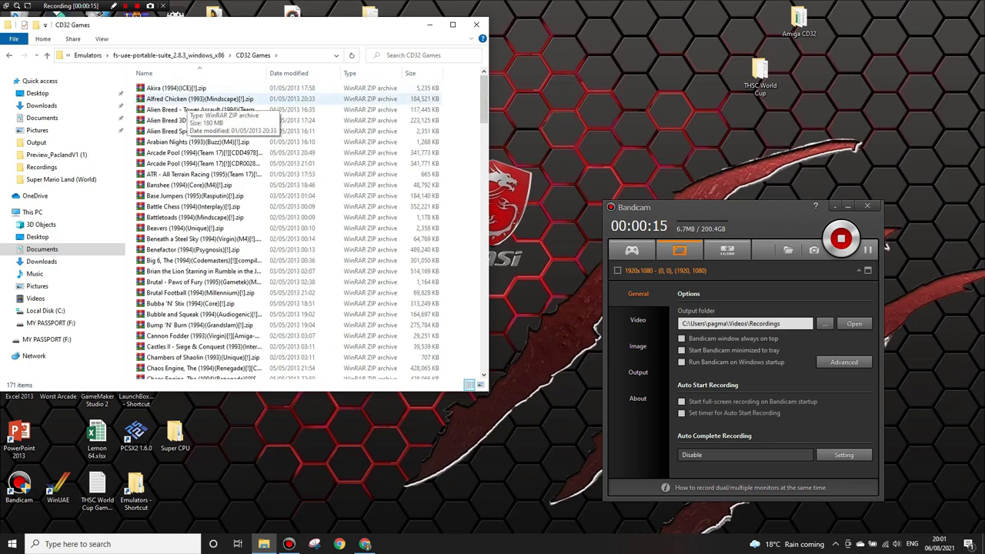
{"action": "key", "text": "ctrl+a"}
{"action": "right_click", "coordinate": [183, 109]}
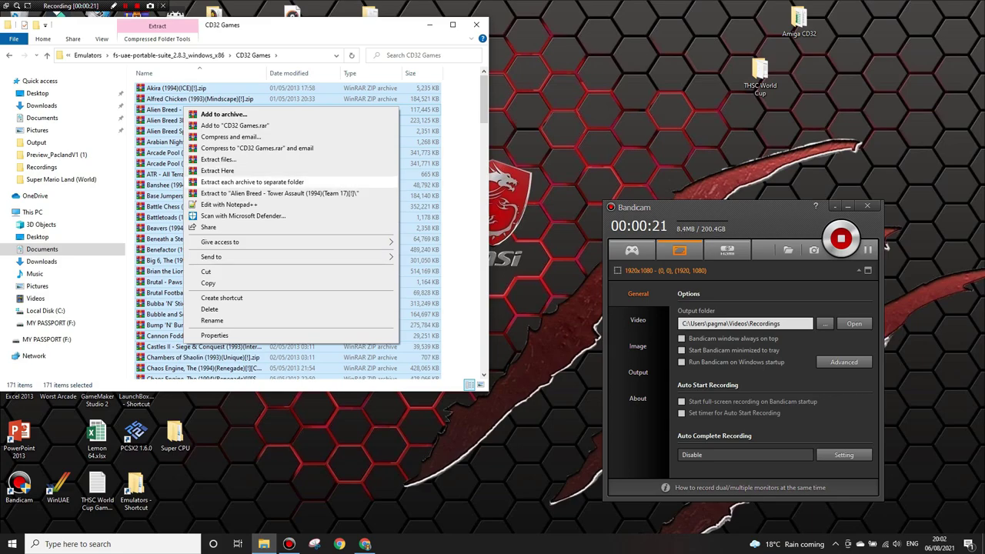
{"action": "left_click", "coordinate": [252, 182]}
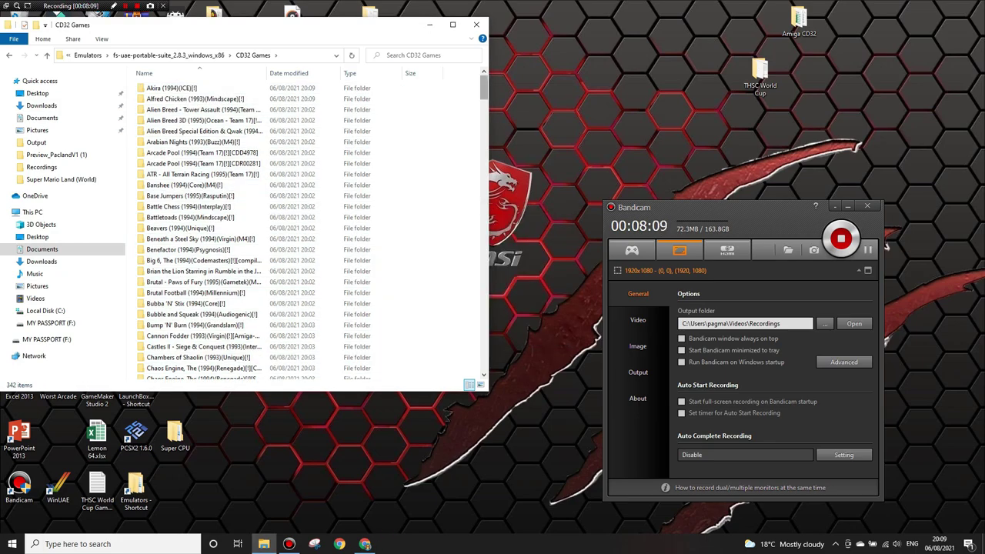
Permanently delete all the original zip archives from the CD32 Games folder, keeping the extracted game folders.
{"action": "scroll", "coordinate": [307, 231], "scroll_direction": "down", "scroll_amount": 20}
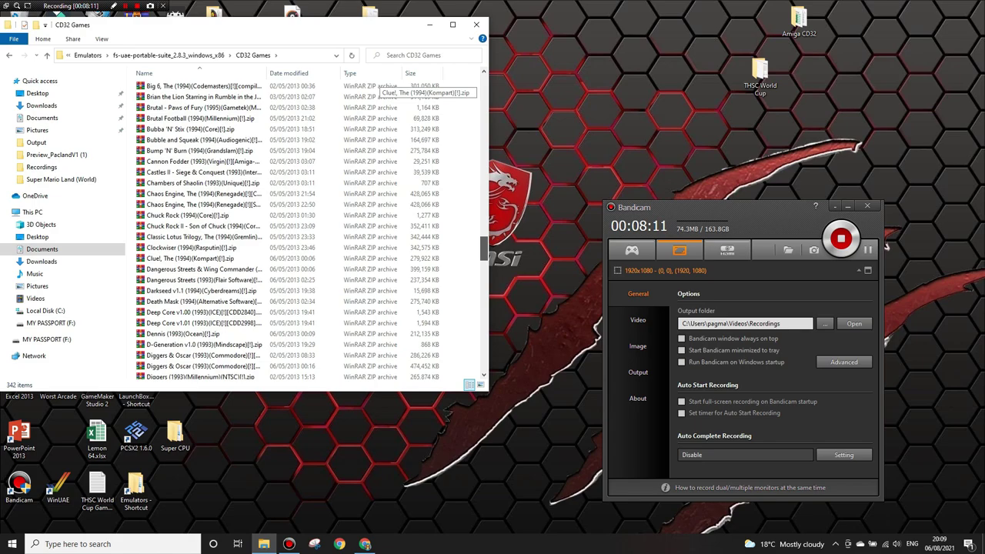
{"action": "scroll", "coordinate": [307, 230], "scroll_direction": "up", "scroll_amount": 1}
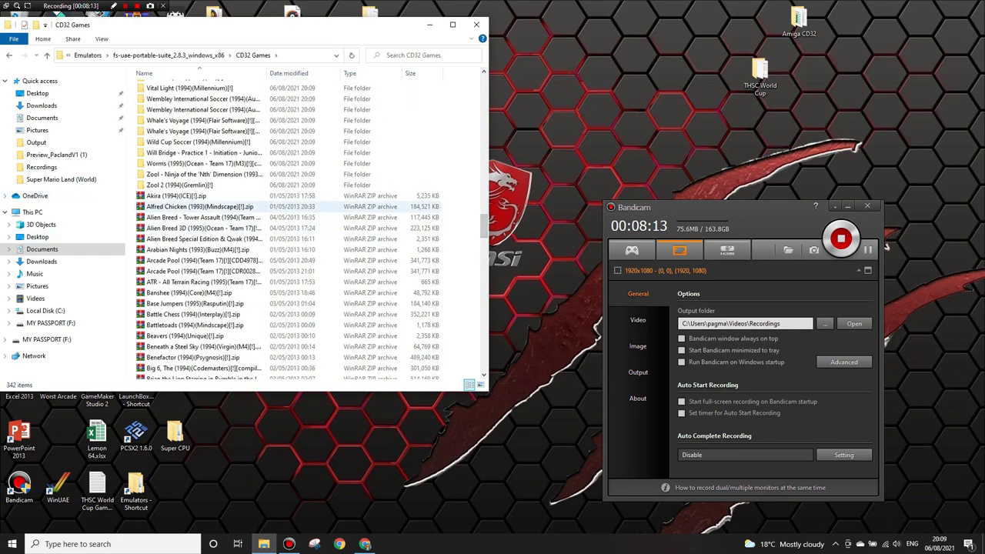
{"action": "left_click_drag", "start_coordinate": [454, 191], "coordinate": [453, 385]}
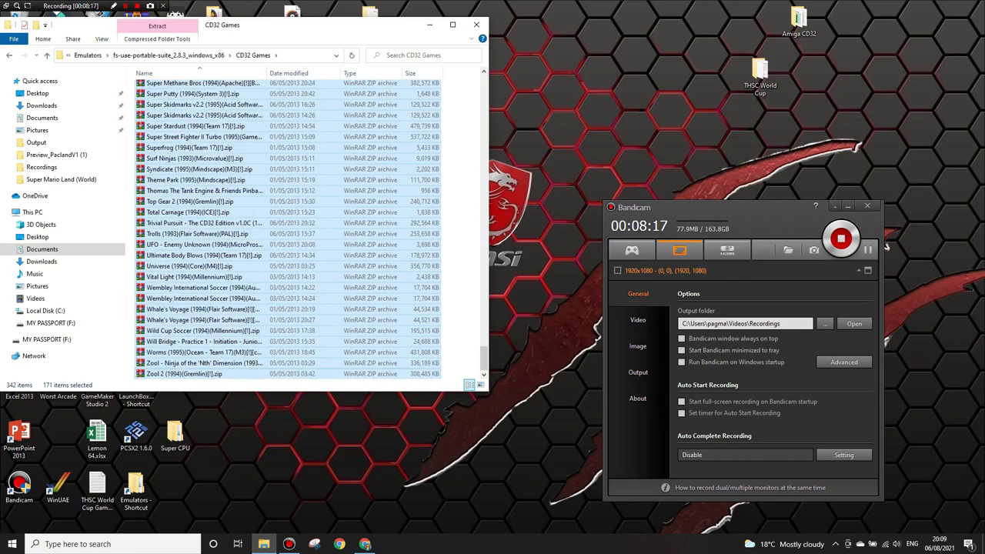
{"action": "right_click", "coordinate": [208, 274]}
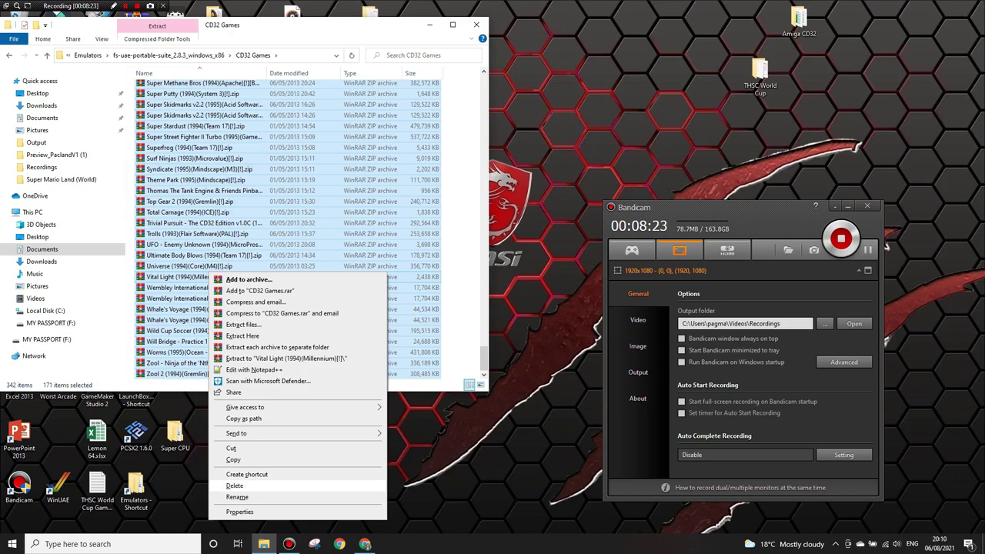
{"action": "left_click", "coordinate": [234, 485]}
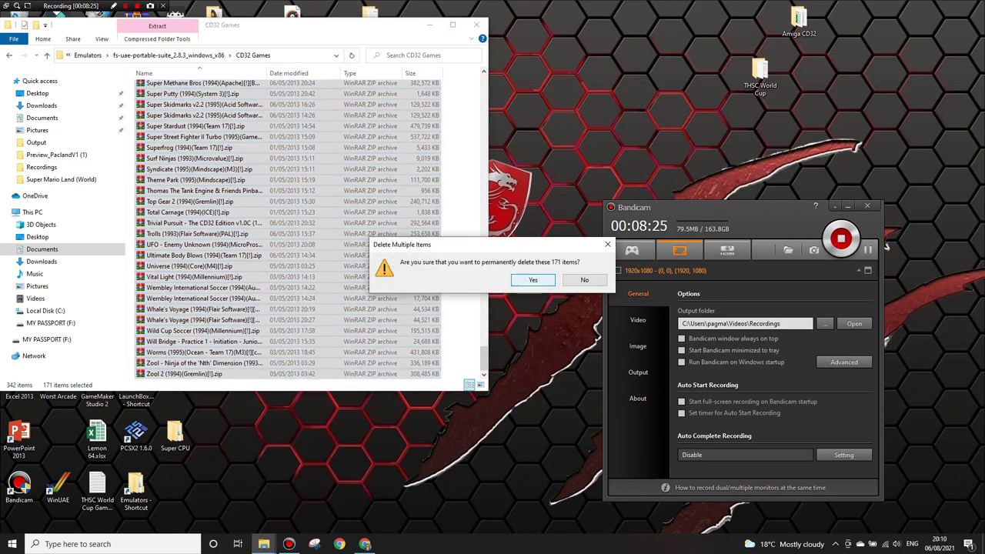
{"action": "key", "text": "Return"}
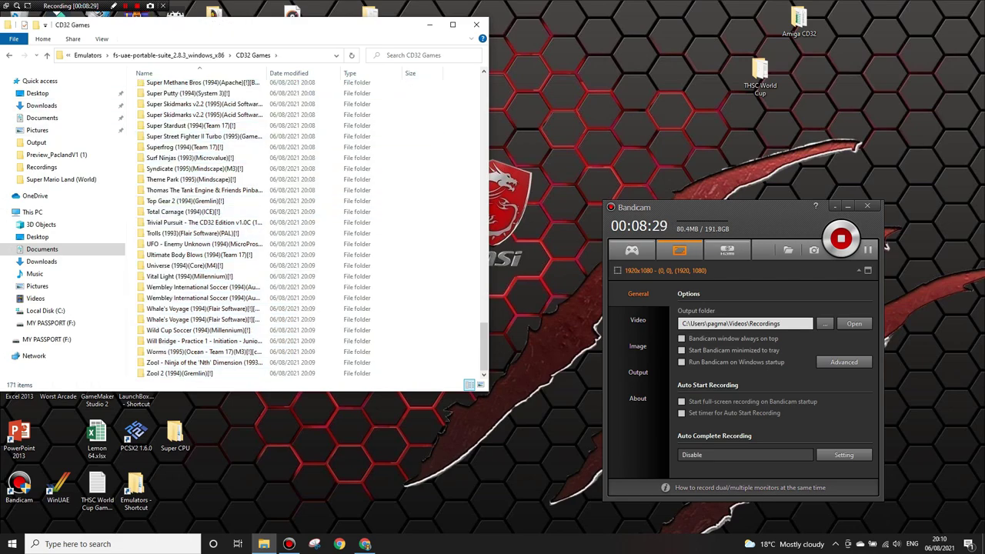
Examine the extracted disc files in the ATR - All Terrain Racing and Banshee folders, fitting the Name column to the full file names.
{"action": "key", "text": "Home"}
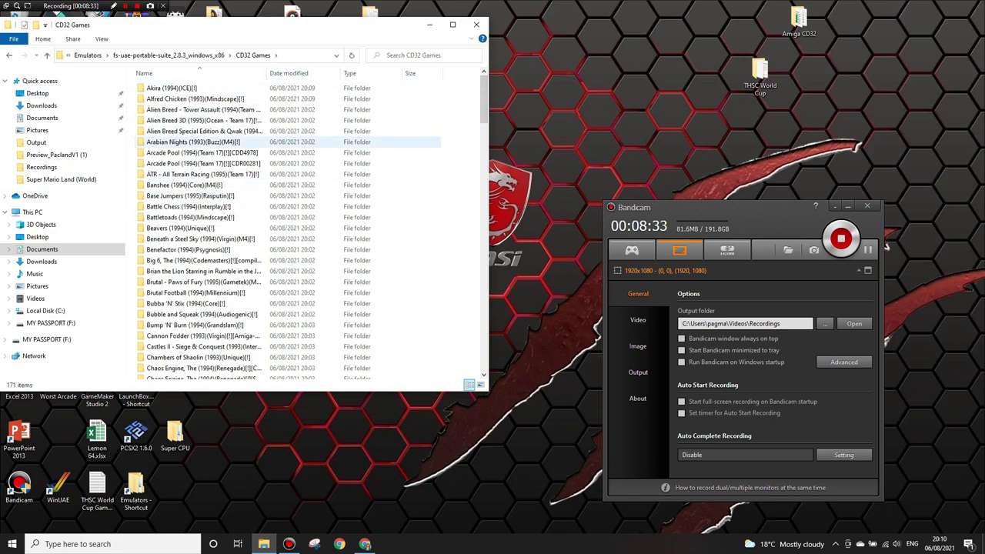
{"action": "double_click", "coordinate": [185, 173]}
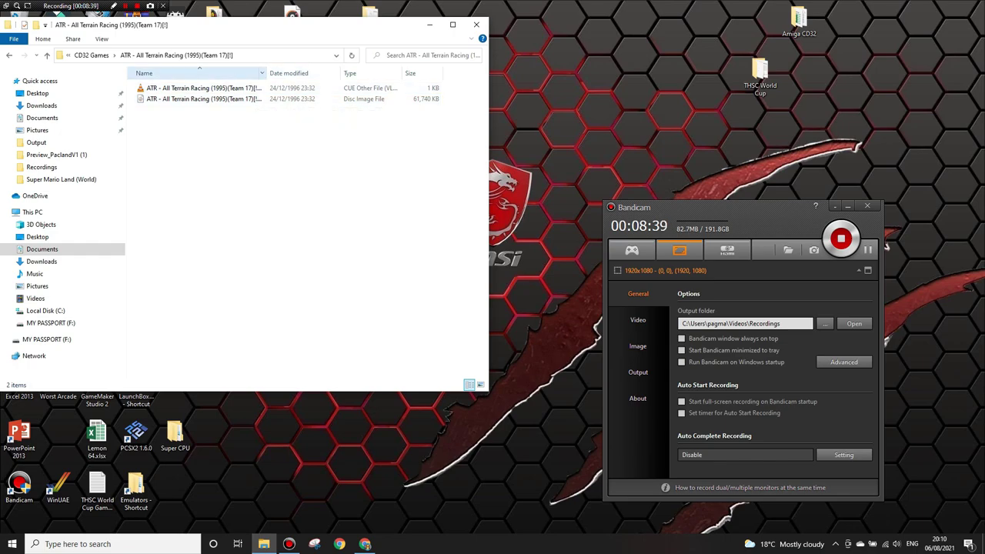
{"action": "double_click", "coordinate": [265, 73]}
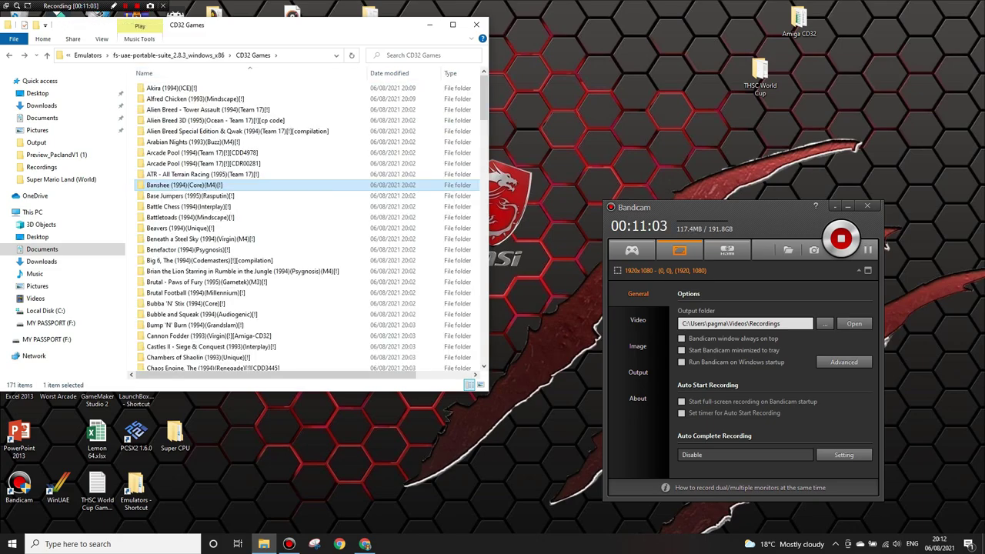
{"action": "double_click", "coordinate": [185, 187]}
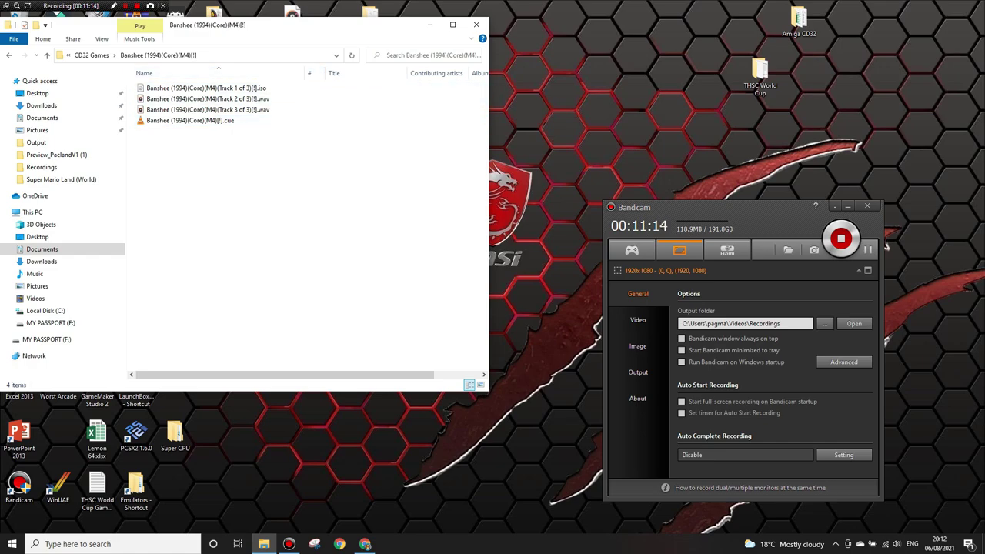
Hide the file name extensions in the Banshee folder and reopen the view options.
{"action": "left_click", "coordinate": [101, 39]}
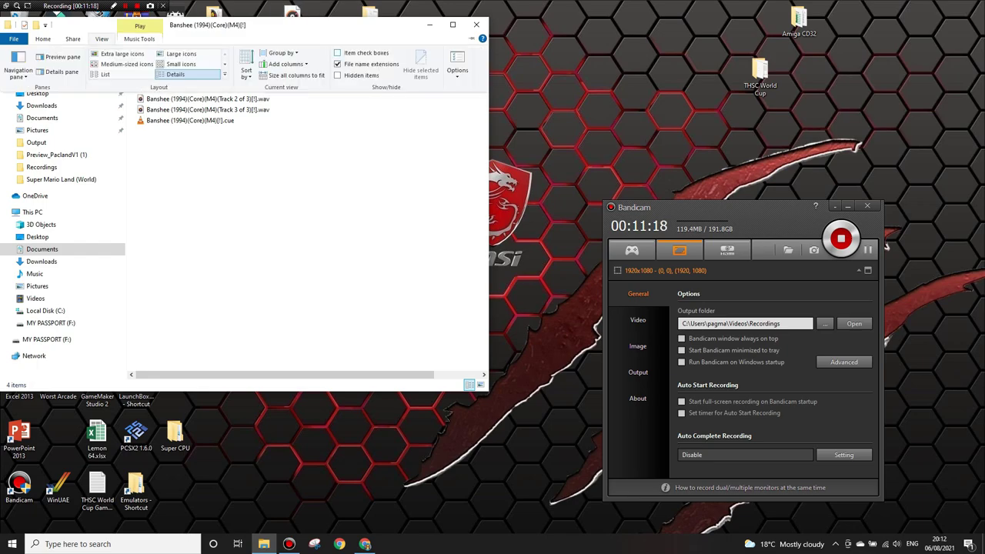
{"action": "left_click", "coordinate": [337, 64]}
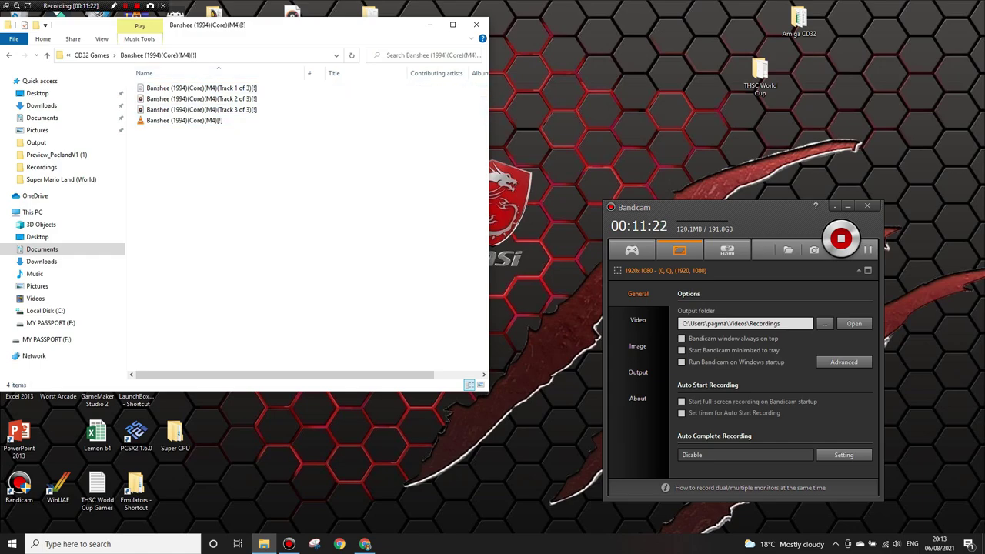
{"action": "left_click", "coordinate": [101, 38]}
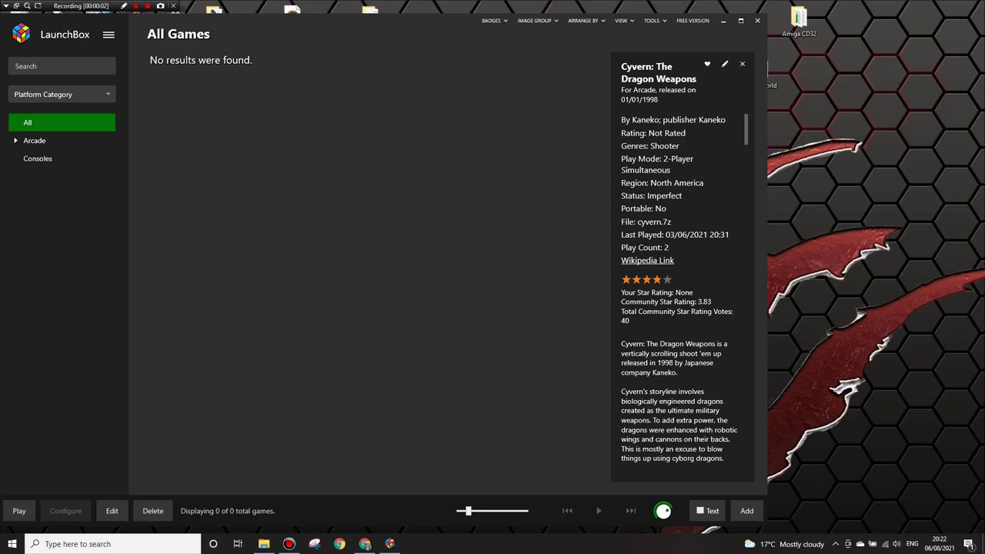
Switch to LaunchBox and start importing ROM files, bringing up the file chooser of the import wizard.
{"action": "left_click", "coordinate": [652, 20]}
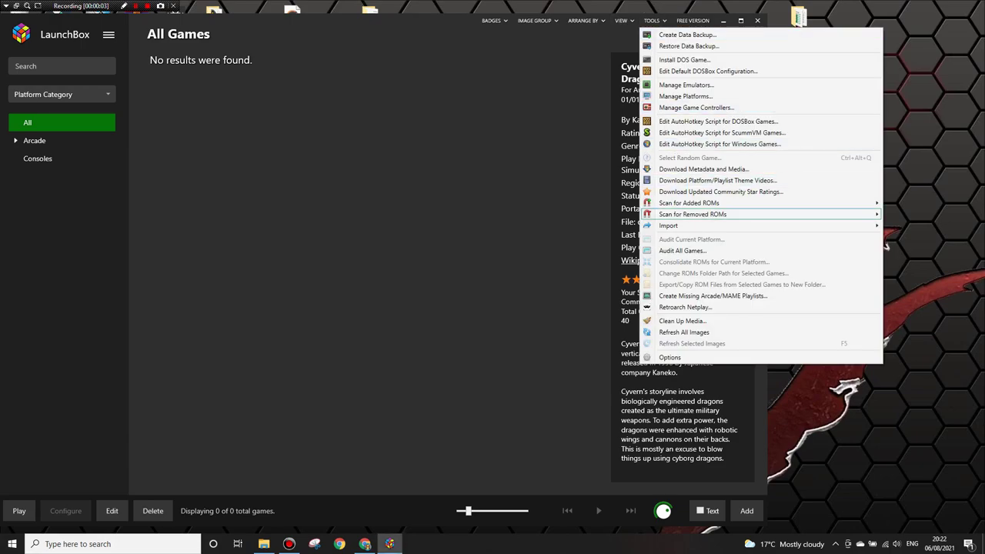
{"action": "mouse_move", "coordinate": [692, 226]}
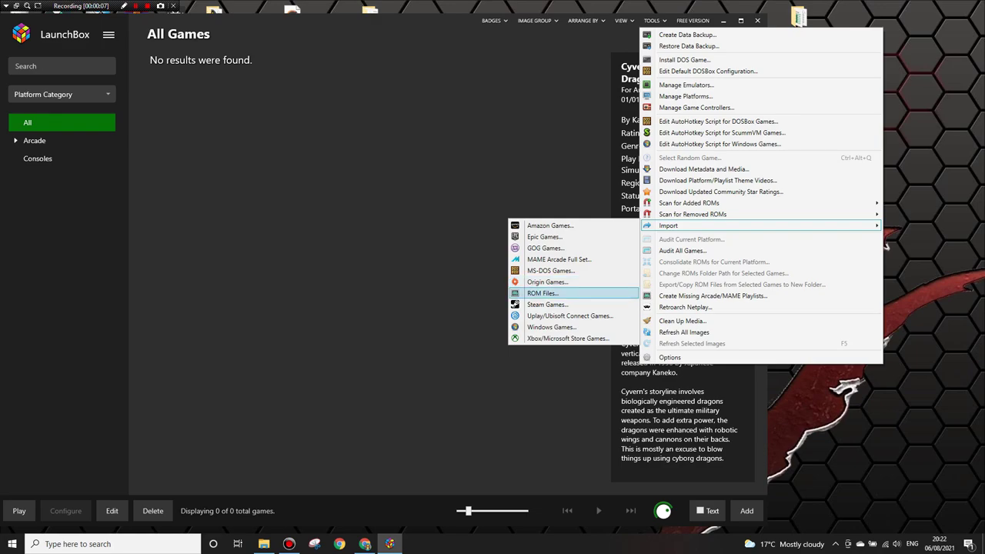
{"action": "left_click", "coordinate": [542, 293]}
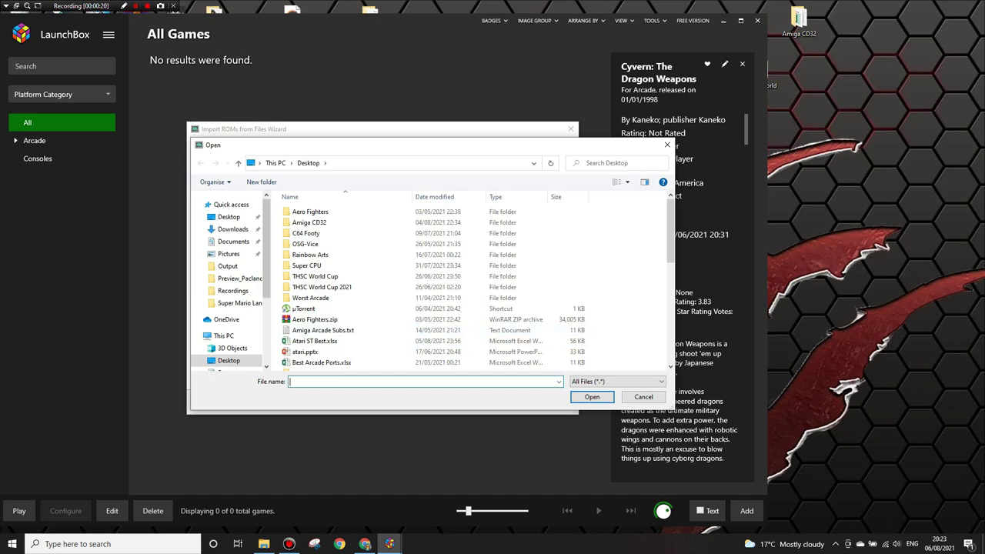
Browse to the CD32 Games folder within Documents, Emulators, fs-uae-portable-suite_2.8.3_windows_x86 in the file chooser.
{"action": "scroll", "coordinate": [230, 284], "scroll_direction": "down", "scroll_amount": 1}
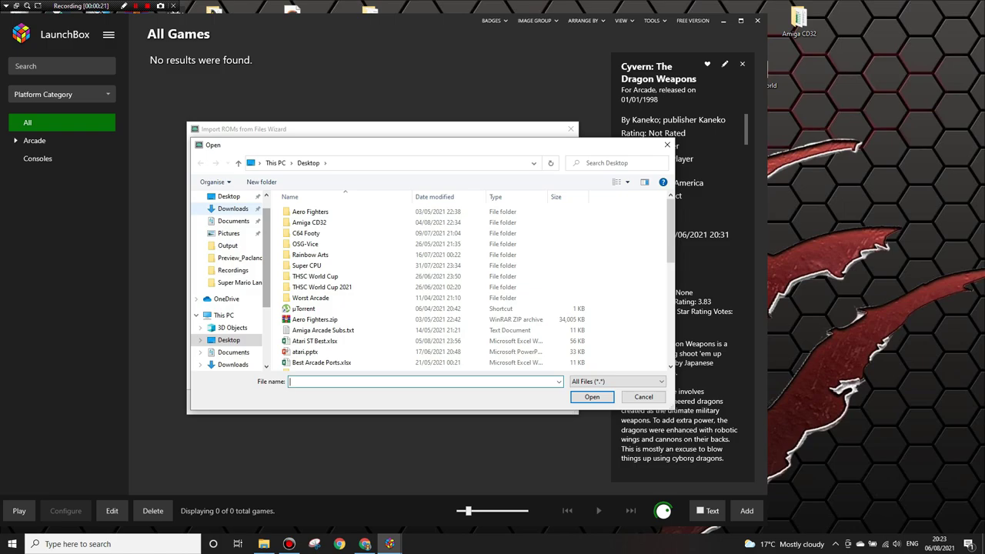
{"action": "left_click", "coordinate": [233, 221]}
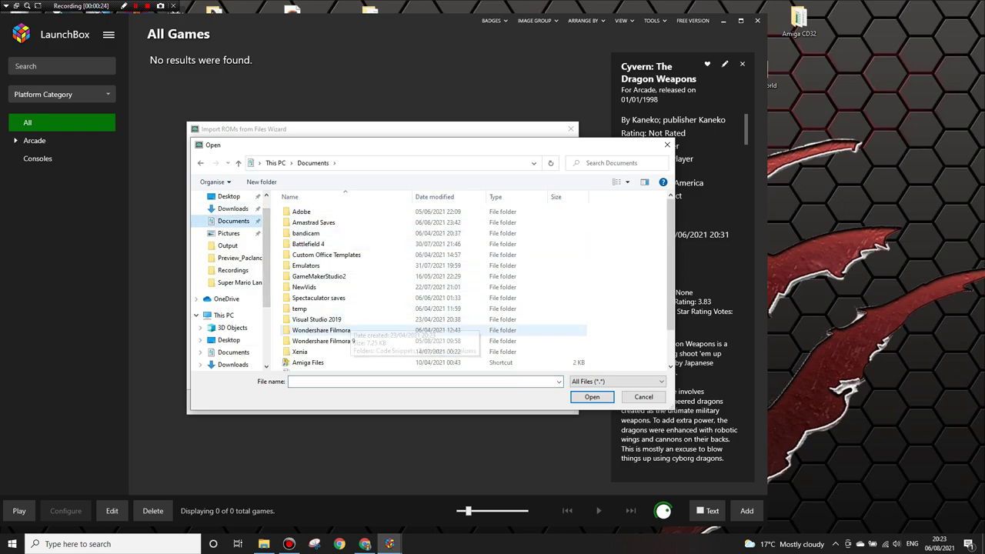
{"action": "double_click", "coordinate": [306, 265]}
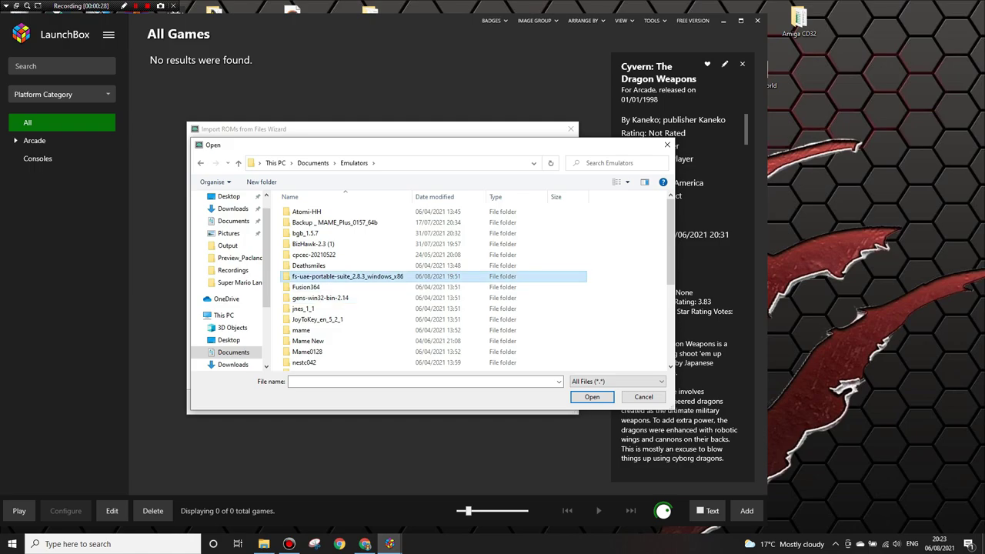
{"action": "double_click", "coordinate": [346, 277]}
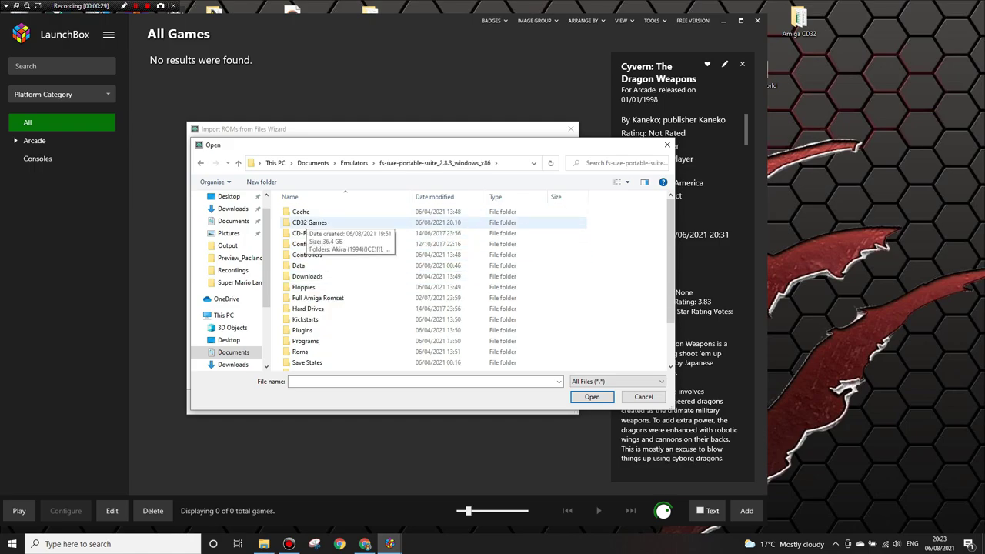
{"action": "double_click", "coordinate": [309, 222]}
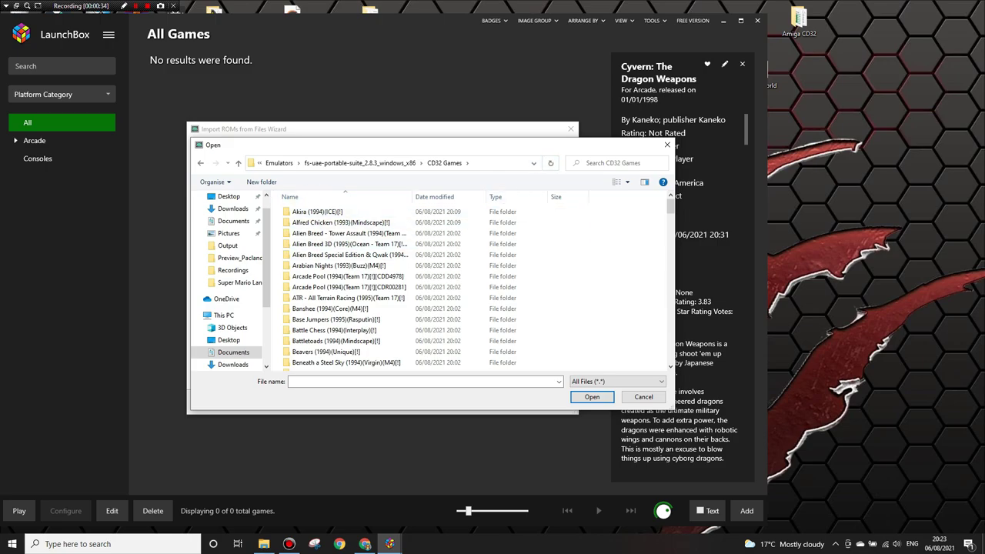
Search CD32 Games for ".cue", add all the matching cue files to the import, and continue to the platform choice.
{"action": "left_click", "coordinate": [616, 163]}
{"action": "type", "text": ".cue"}
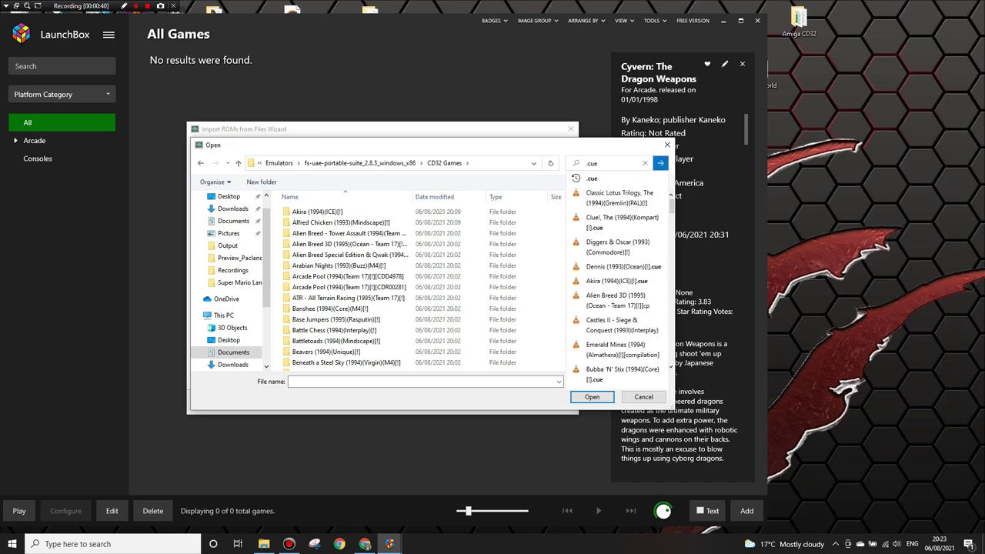
{"action": "key", "text": "Escape"}
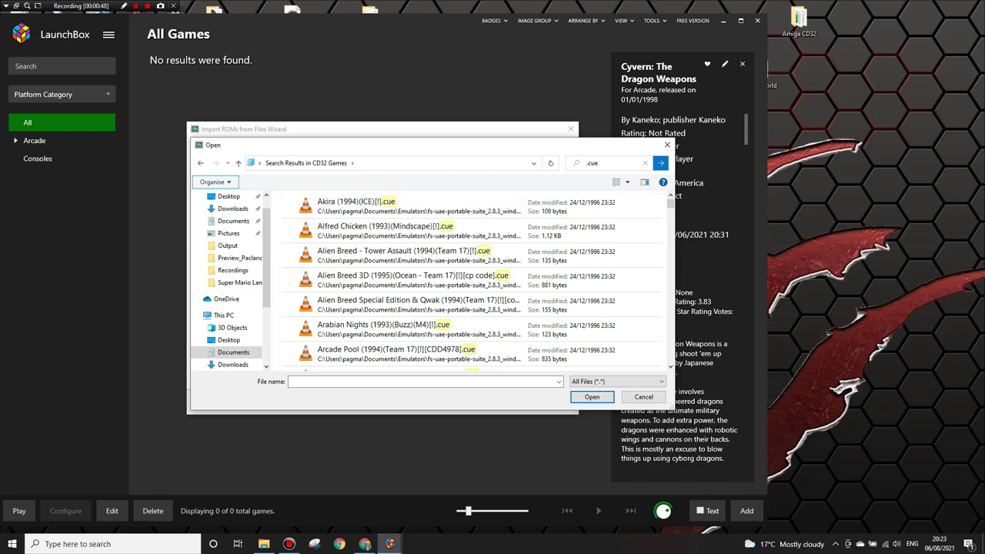
{"action": "left_click_drag", "start_coordinate": [278, 193], "coordinate": [389, 339]}
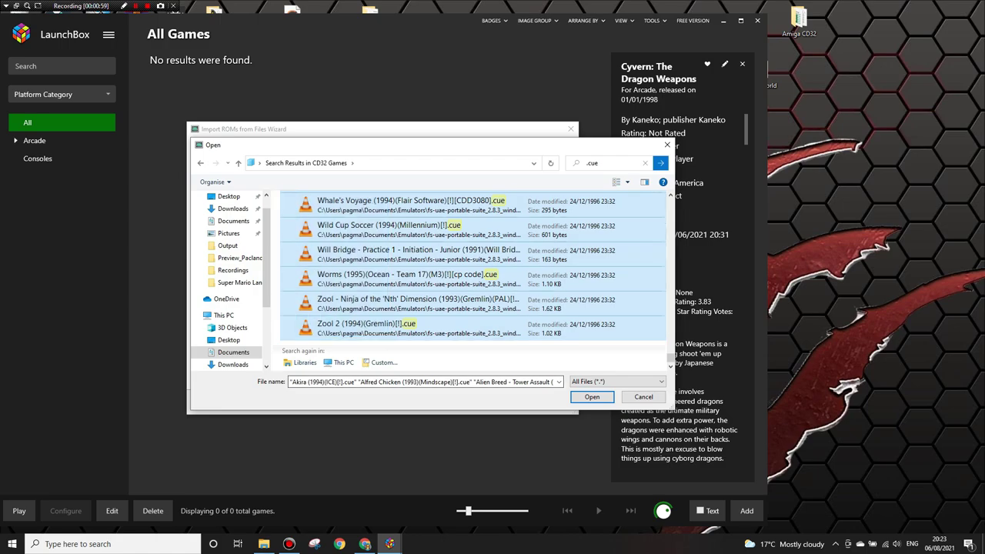
{"action": "key", "text": "Return"}
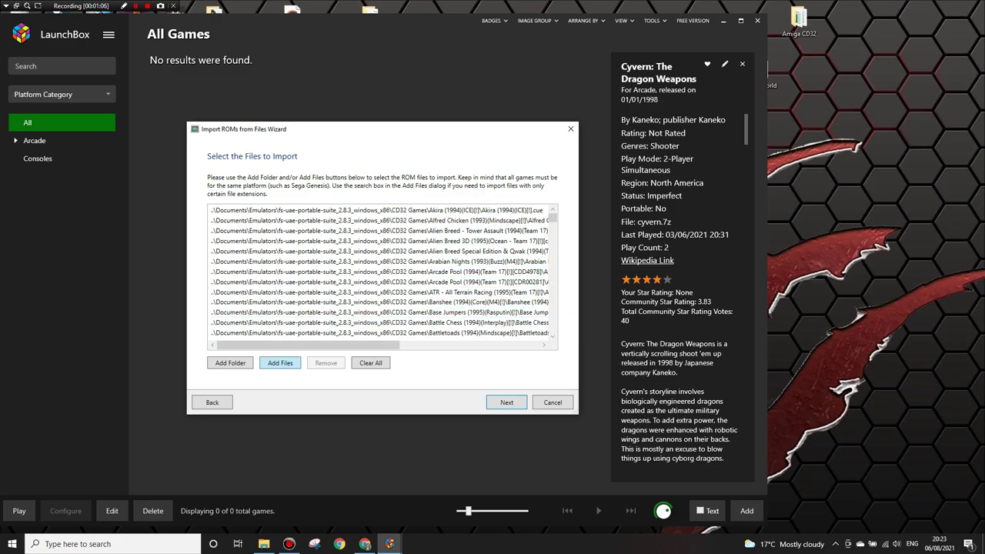
{"action": "key", "text": "Return"}
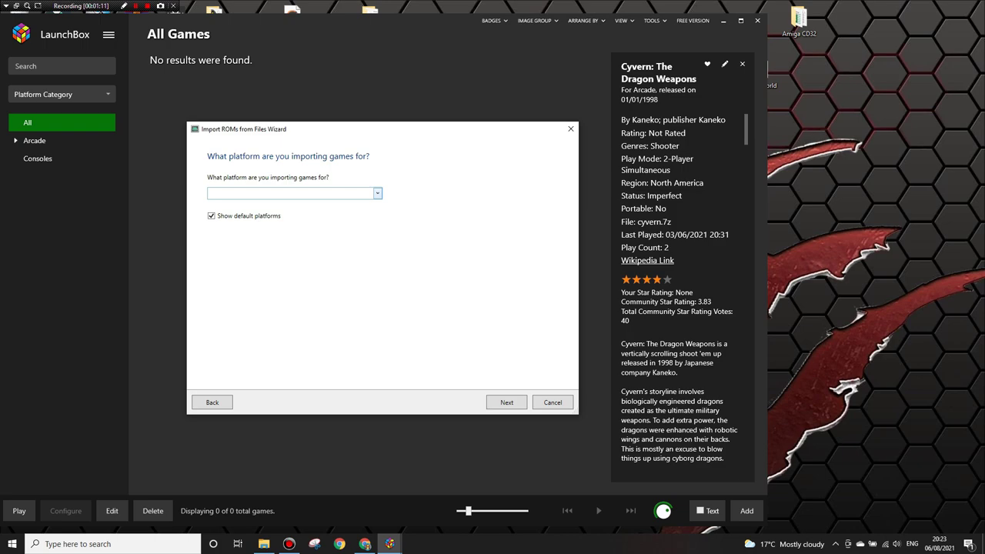
Choose Commodore Amiga CD32 as the platform for the imported games and continue to the emulator choice.
{"action": "left_click", "coordinate": [377, 193]}
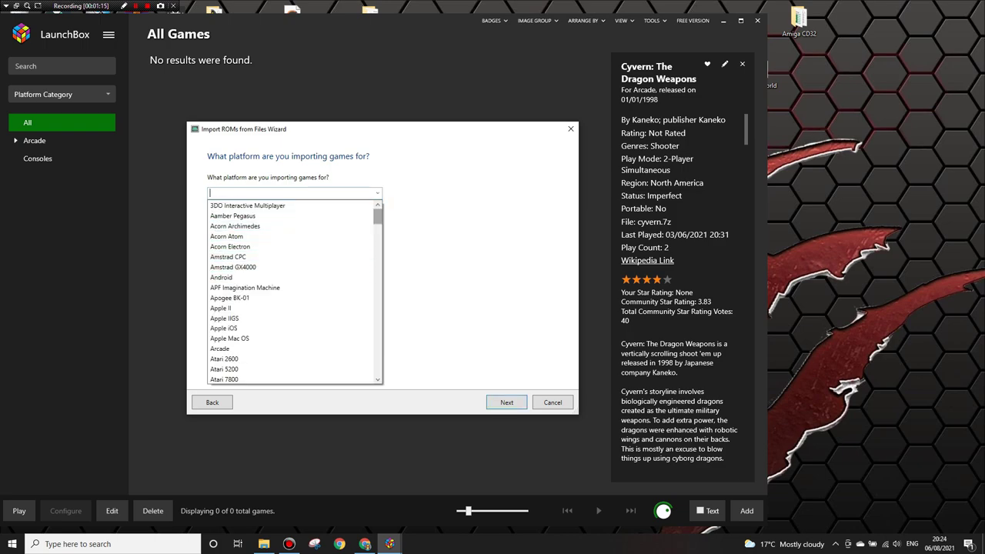
{"action": "scroll", "coordinate": [378, 217], "scroll_direction": "down", "scroll_amount": 1}
{"action": "scroll", "coordinate": [295, 293], "scroll_direction": "down", "scroll_amount": 4}
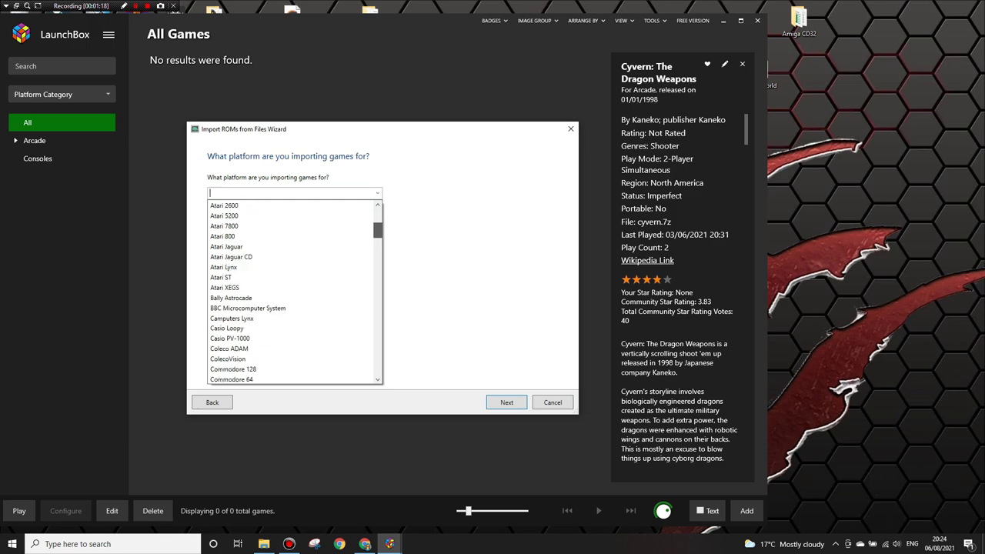
{"action": "scroll", "coordinate": [293, 256], "scroll_direction": "down", "scroll_amount": 5}
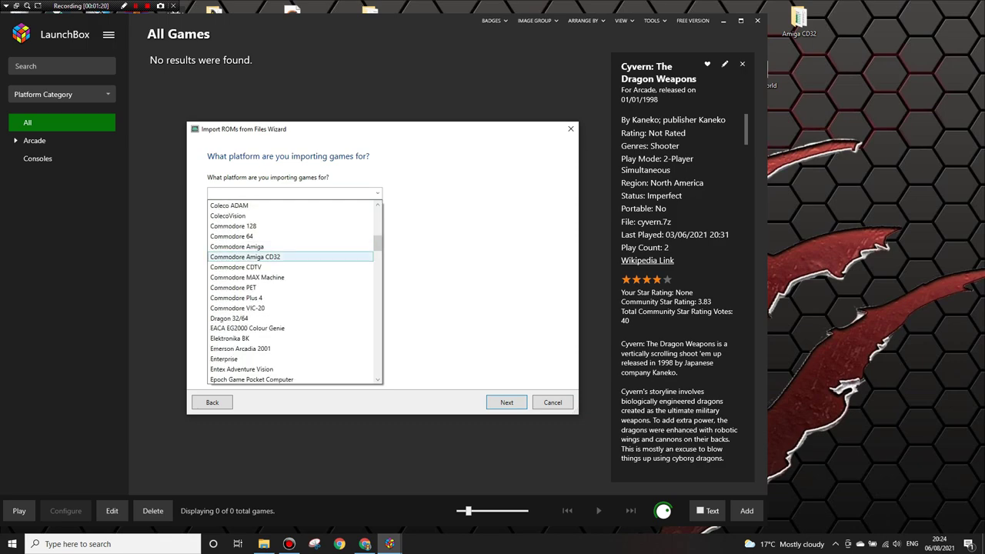
{"action": "left_click", "coordinate": [292, 256]}
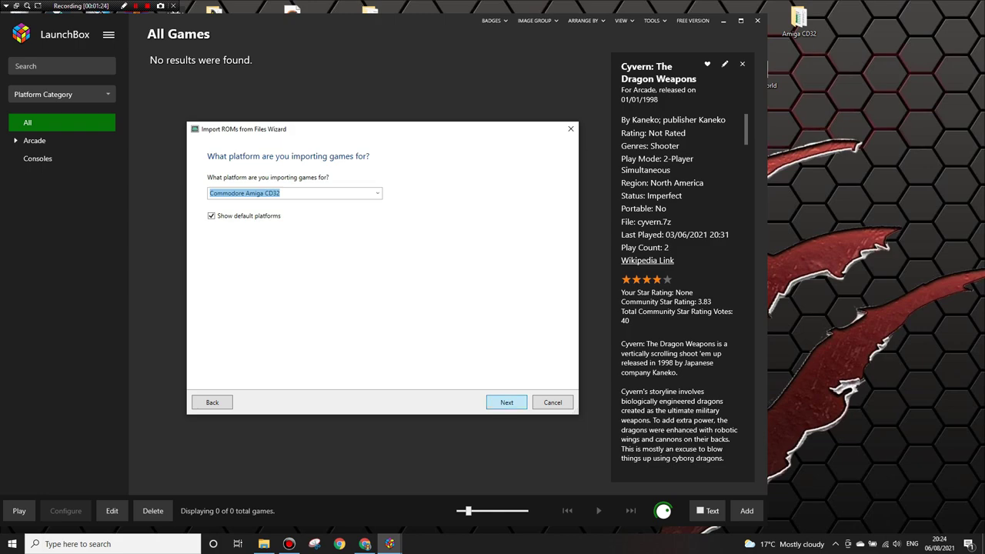
{"action": "key", "text": "Return"}
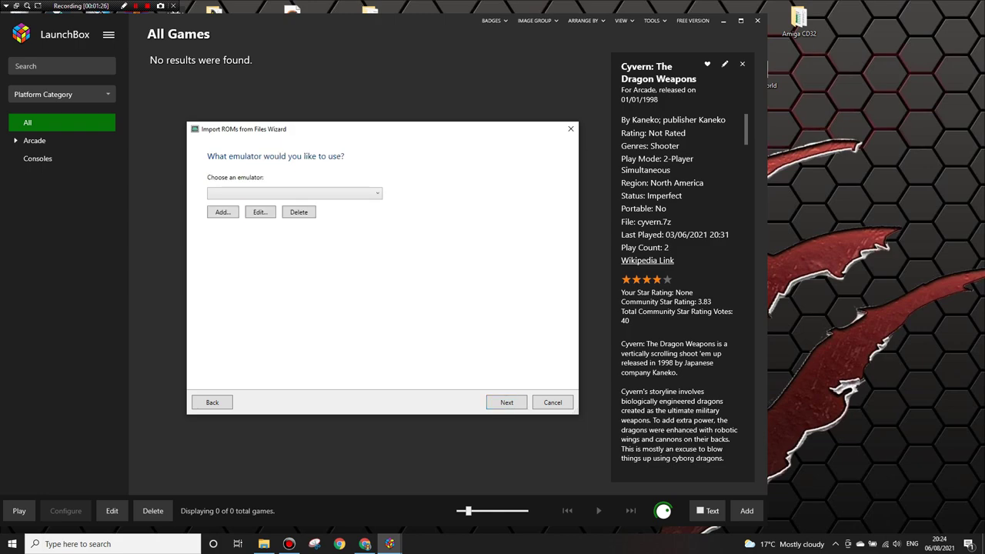
Add an emulator named FS-UAE with Launcher.exe from Documents, Emulators, fs-uae-portable-suite_2.8.3_windows_x86 as its application.
{"action": "left_click", "coordinate": [222, 212]}
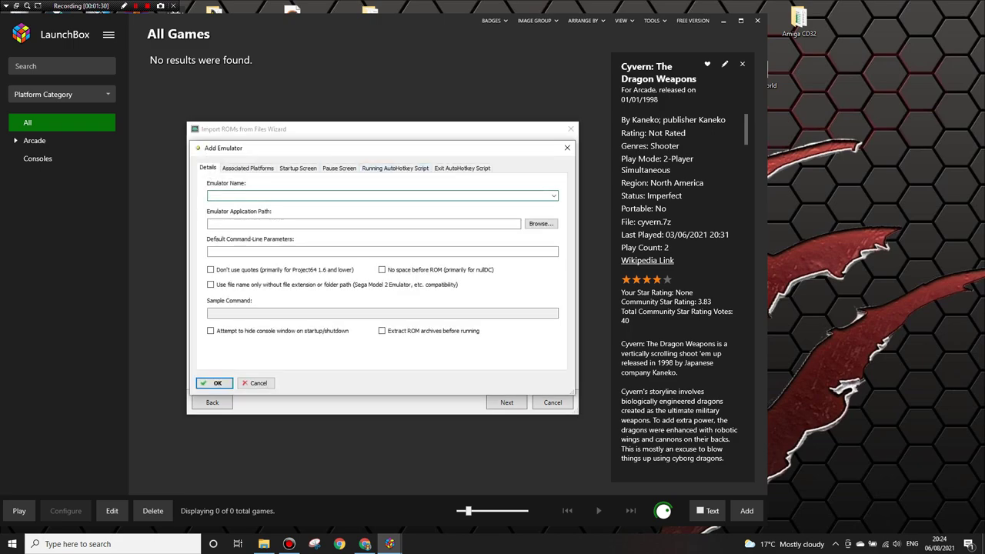
{"action": "type", "text": "FS-UAE"}
{"action": "left_click", "coordinate": [540, 223]}
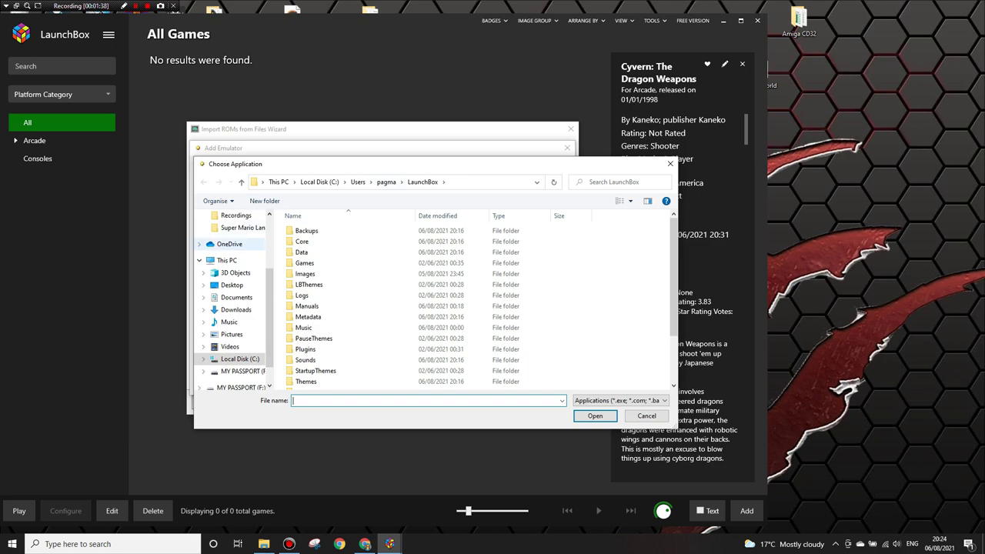
{"action": "scroll", "coordinate": [270, 284], "scroll_direction": "up", "scroll_amount": 2}
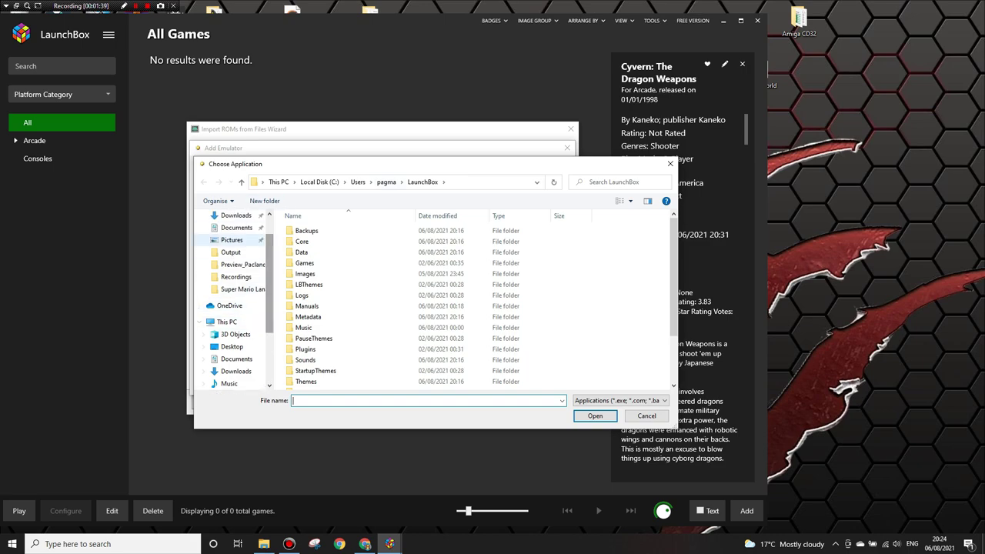
{"action": "left_click", "coordinate": [237, 228]}
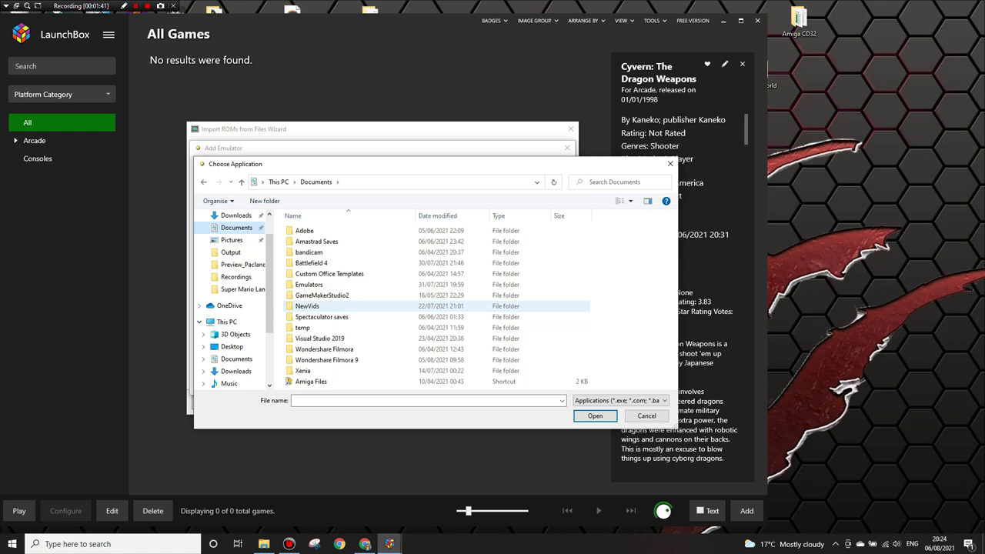
{"action": "double_click", "coordinate": [307, 283]}
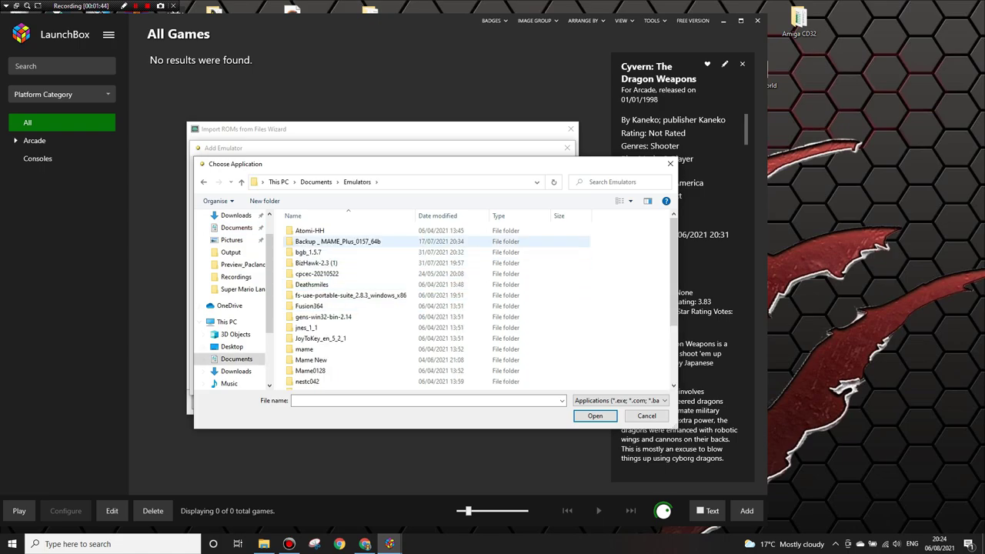
{"action": "double_click", "coordinate": [350, 295]}
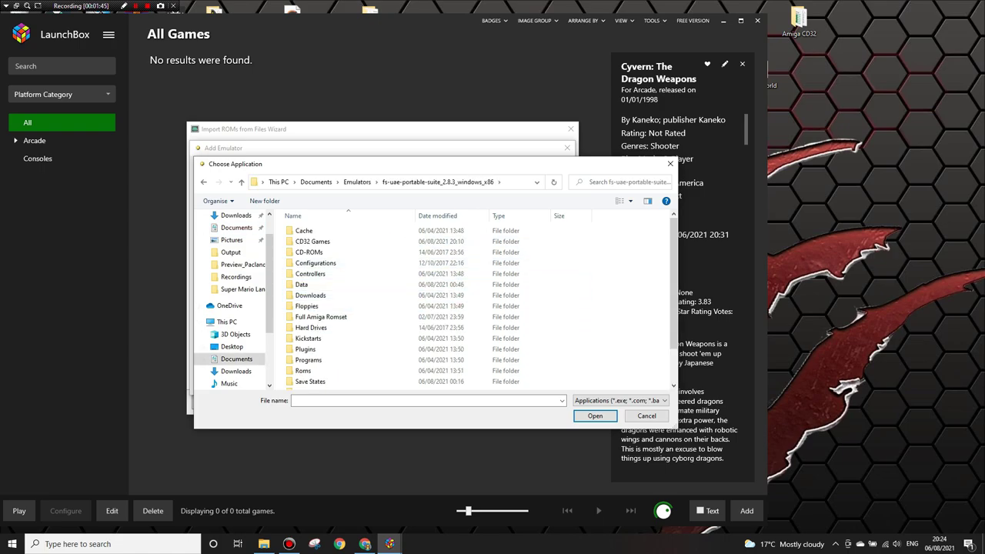
{"action": "scroll", "coordinate": [346, 362], "scroll_direction": "down", "scroll_amount": 2}
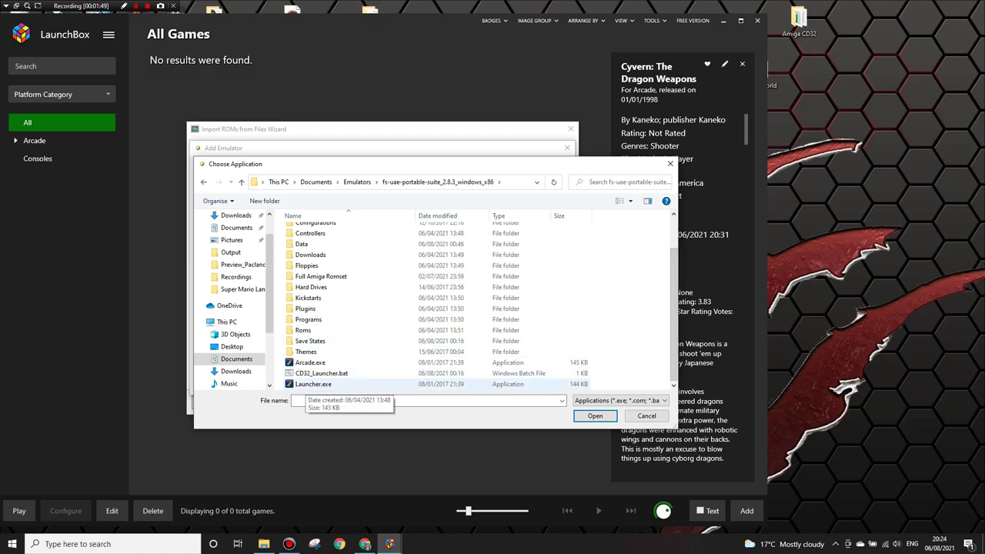
{"action": "double_click", "coordinate": [313, 383]}
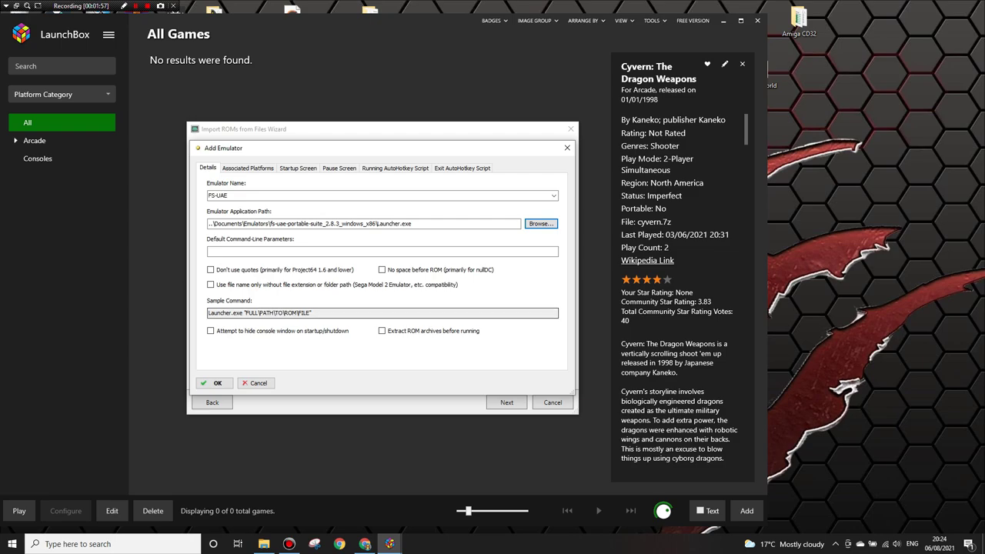
Set the emulator's default command-line parameters to --amiga-model=CD32 and try to save the emulator.
{"action": "left_click", "coordinate": [382, 251]}
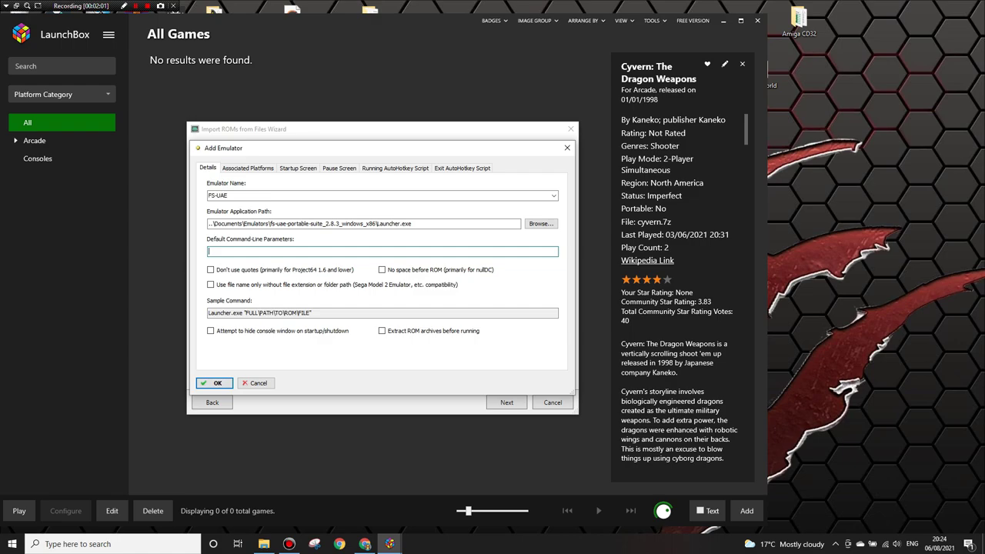
{"action": "type", "text": "--amiga"}
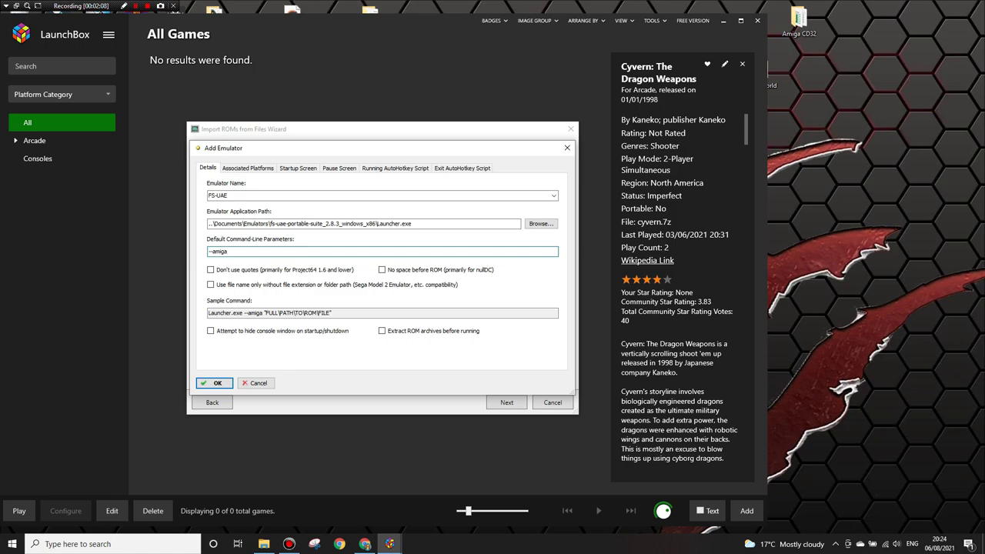
{"action": "type", "text": "-model="}
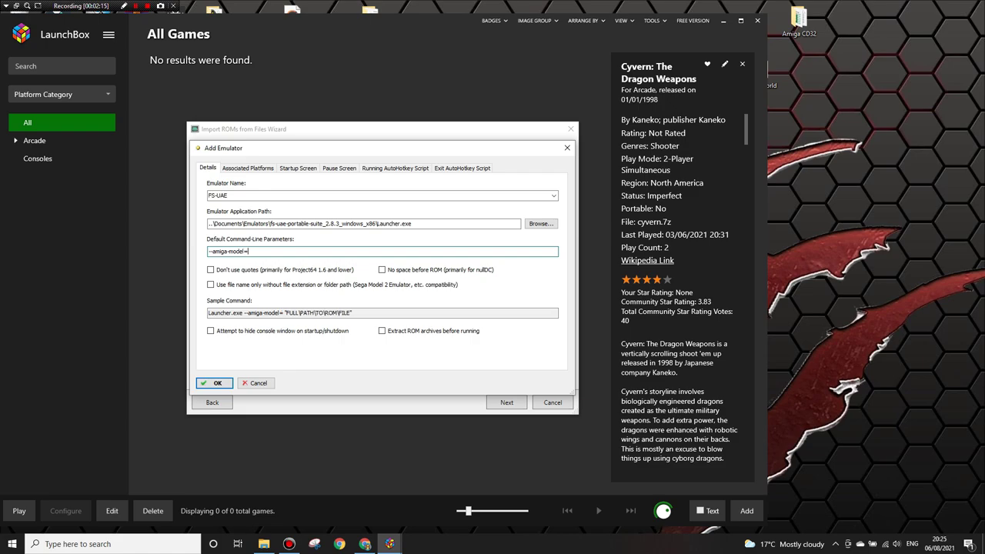
{"action": "type", "text": "CD"}
{"action": "type", "text": "£"}
{"action": "key", "text": "BackSpace"}
{"action": "key", "text": "BackSpace"}
{"action": "type", "text": "32"}
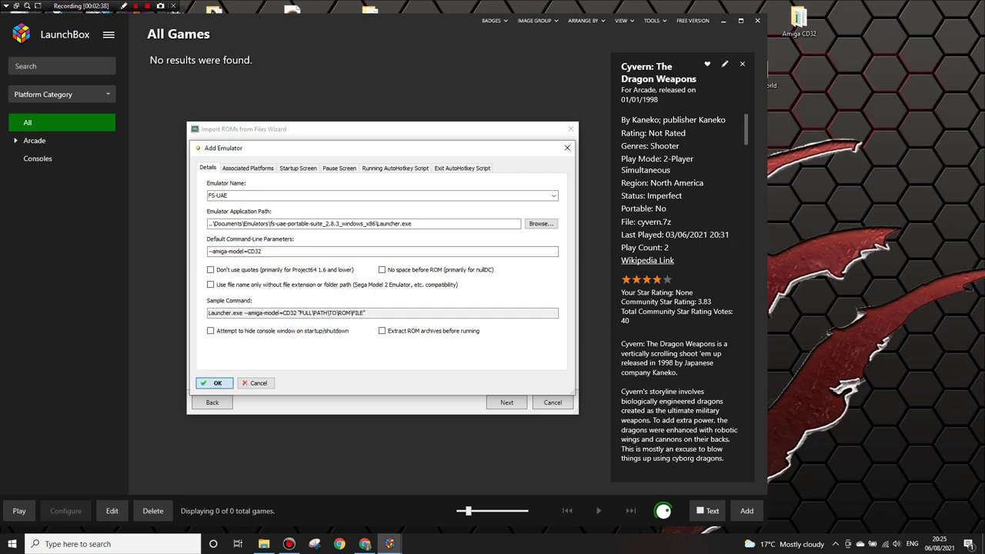
{"action": "key", "text": "Return"}
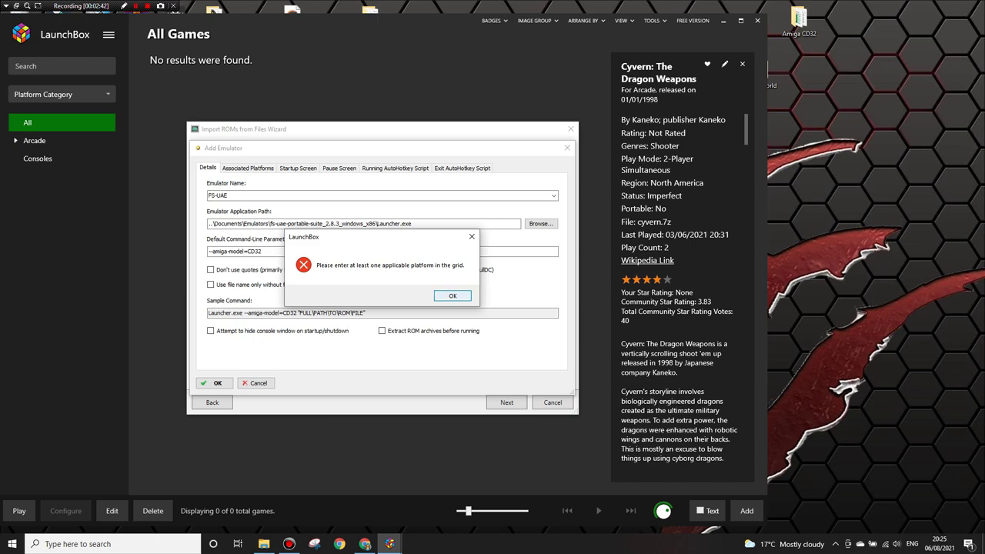
{"action": "key", "text": "Return"}
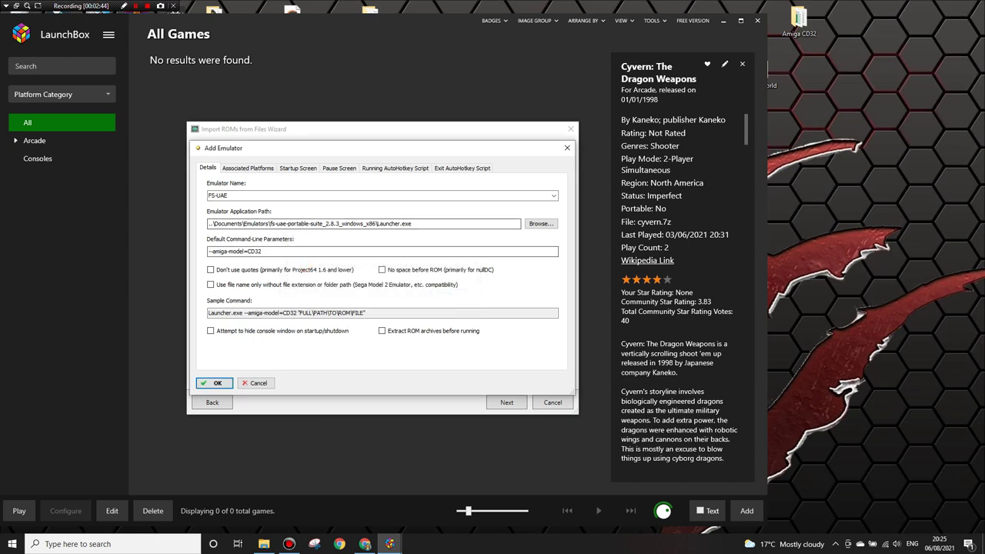
Associate the emulator with the platform Amiga CD32, make it the default emulator for it, and save the emulator.
{"action": "key", "text": "ctrl+Tab"}
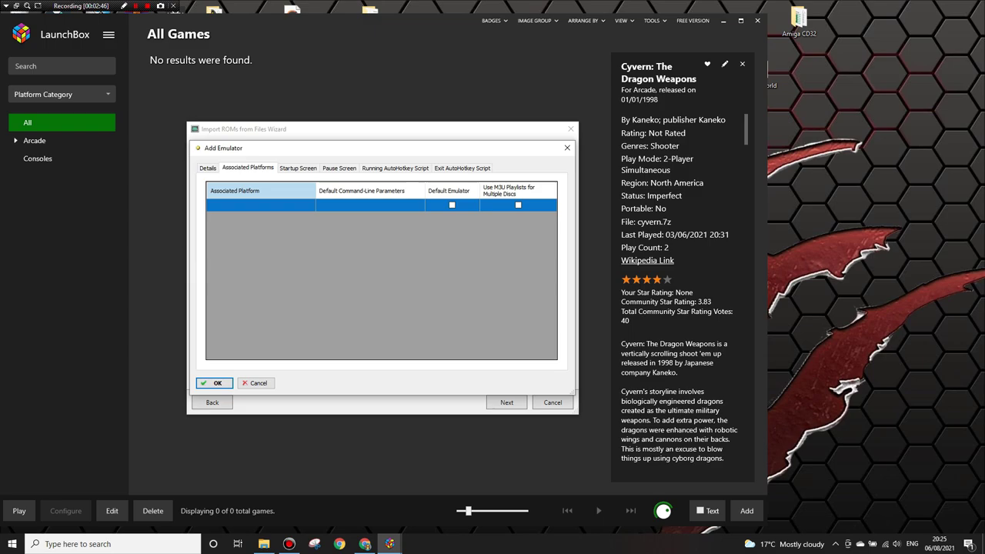
{"action": "left_click", "coordinate": [260, 205]}
{"action": "type", "text": "A"}
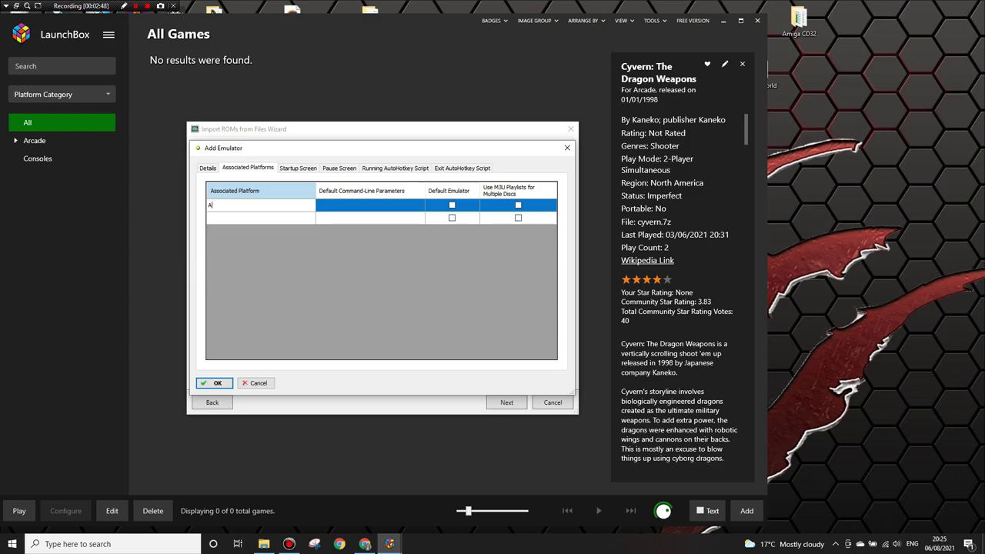
{"action": "type", "text": "miga CD32"}
{"action": "left_click", "coordinate": [452, 205]}
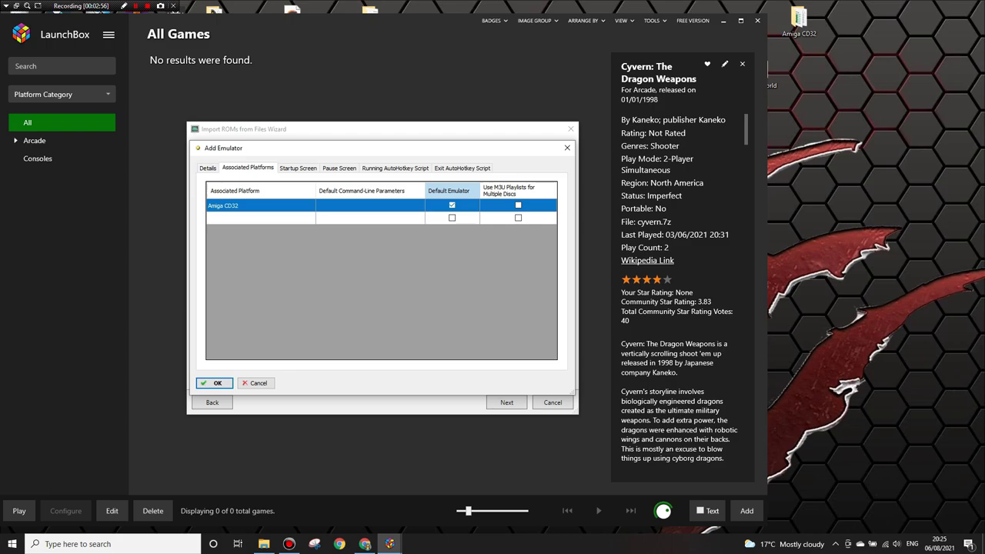
{"action": "left_click", "coordinate": [214, 382]}
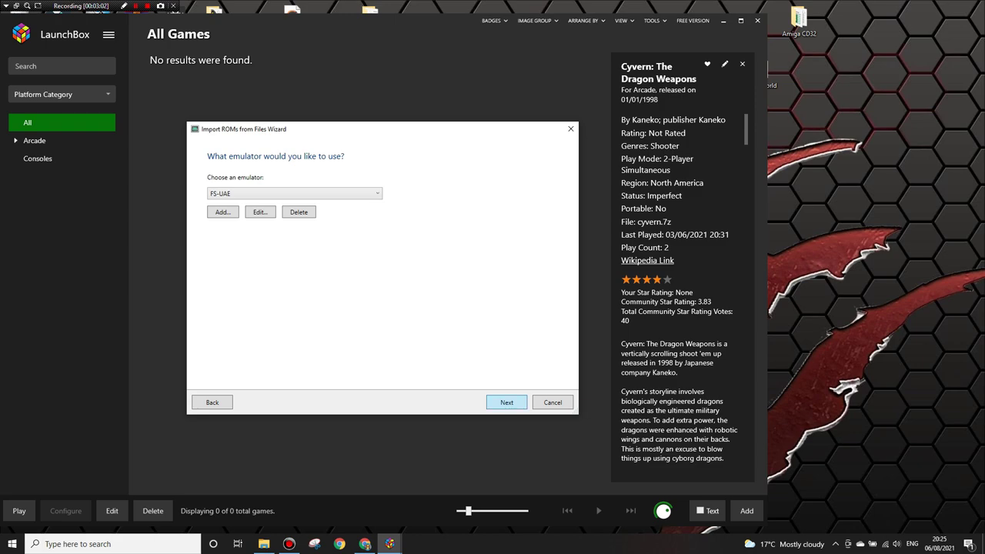
Continue with FS-UAE as the emulator and choose to use the game files in their current location.
{"action": "key", "text": "Return"}
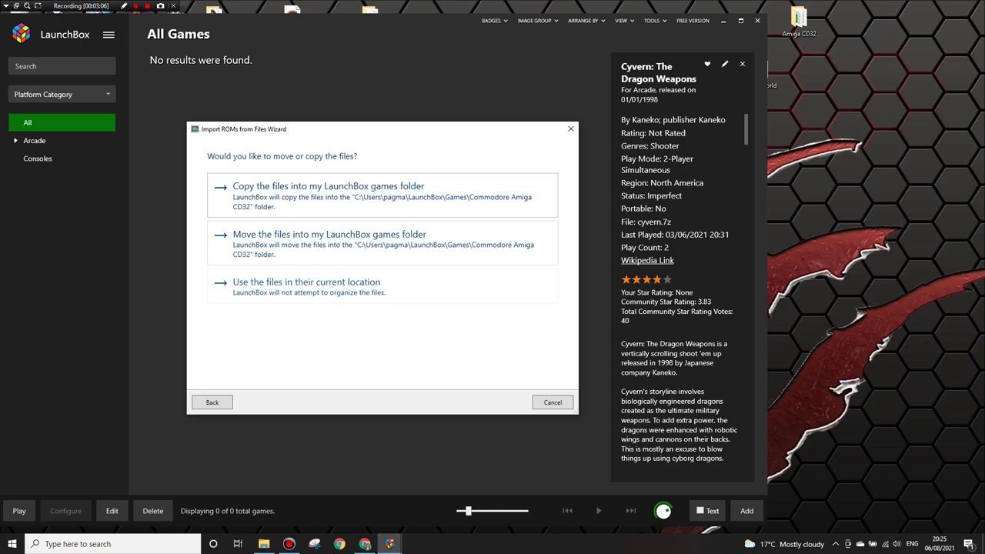
{"action": "key", "text": "Up"}
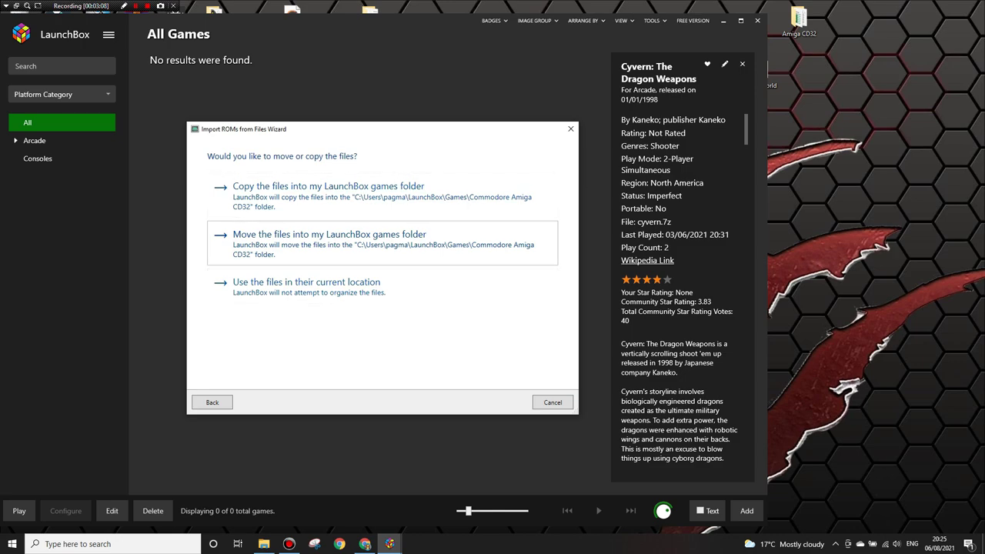
{"action": "key", "text": "Up"}
{"action": "key", "text": "Down"}
{"action": "key", "text": "Down"}
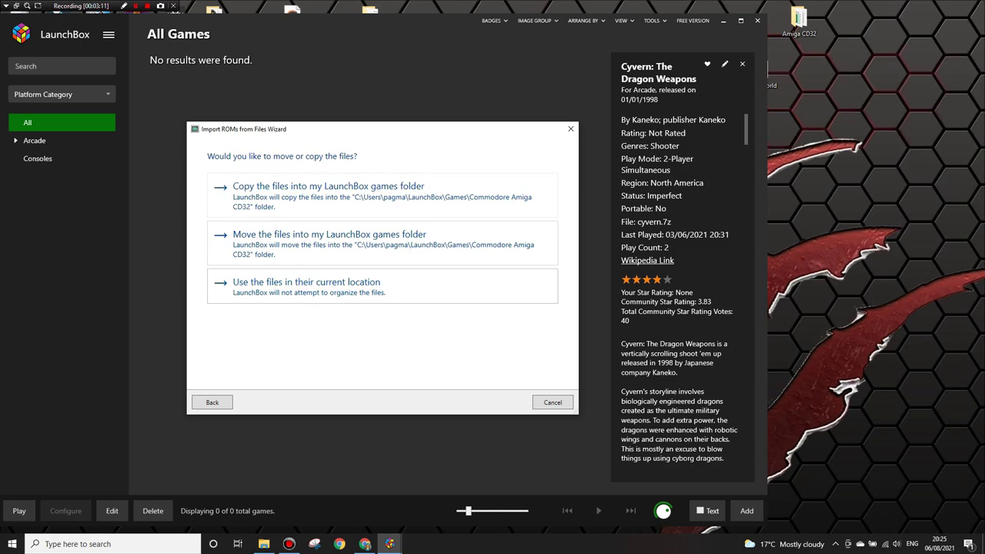
{"action": "key", "text": "Return"}
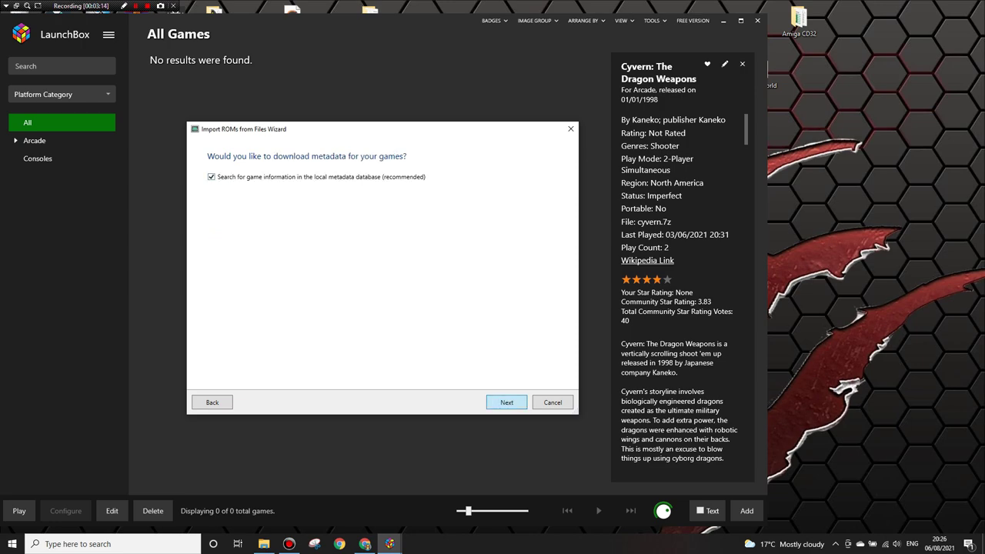
Accept the default metadata, image and custom import options, skipping the EmuMovies configuration, and continue to the import review.
{"action": "key", "text": "Return"}
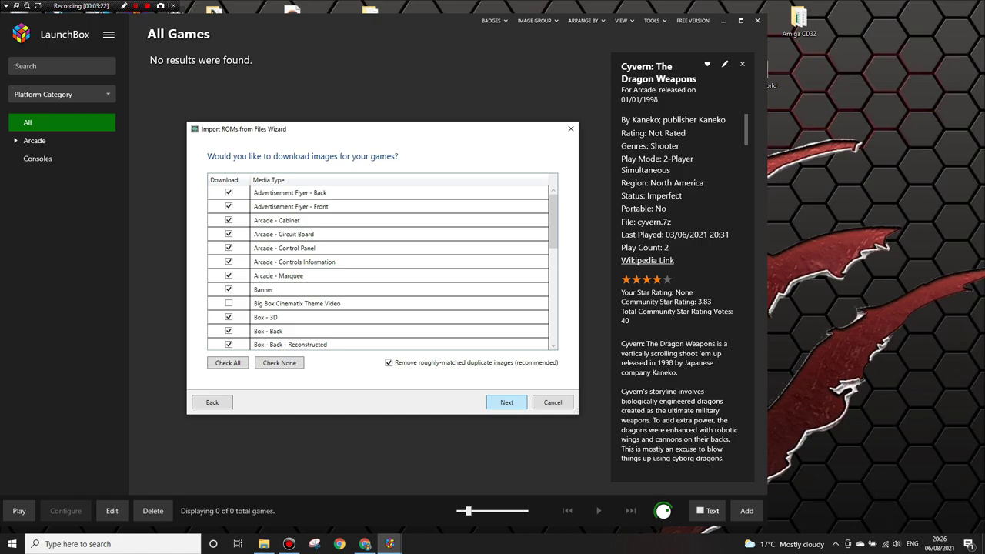
{"action": "key", "text": "Return"}
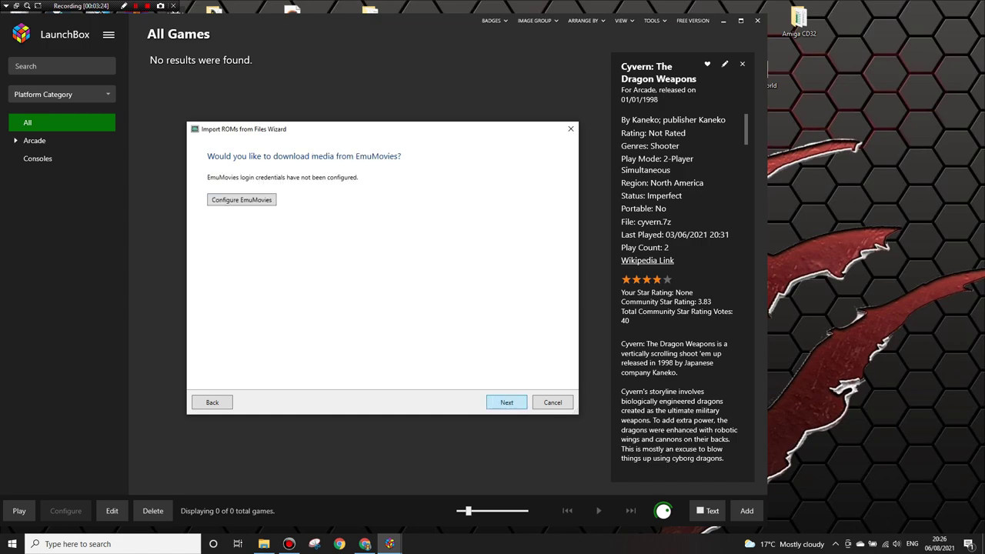
{"action": "key", "text": "Return"}
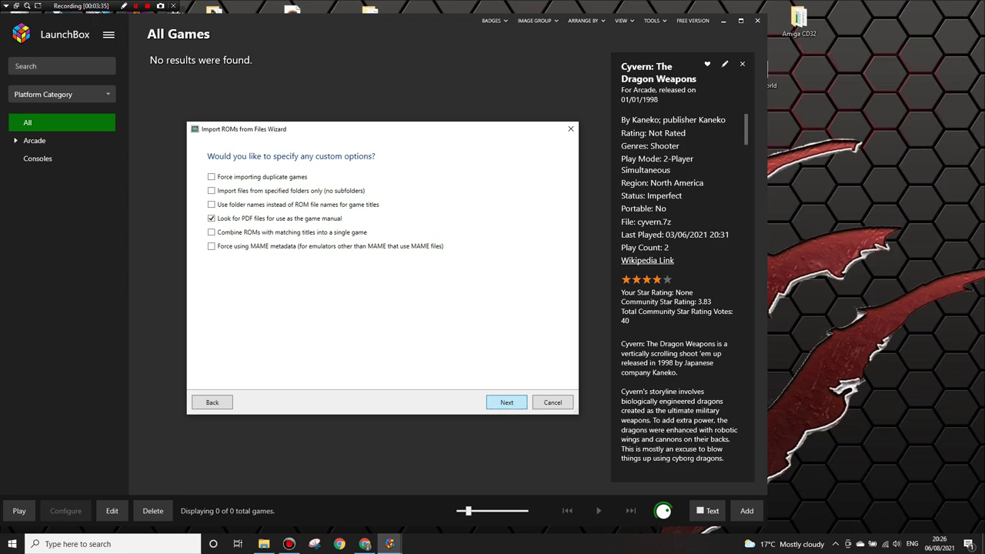
{"action": "key", "text": "Return"}
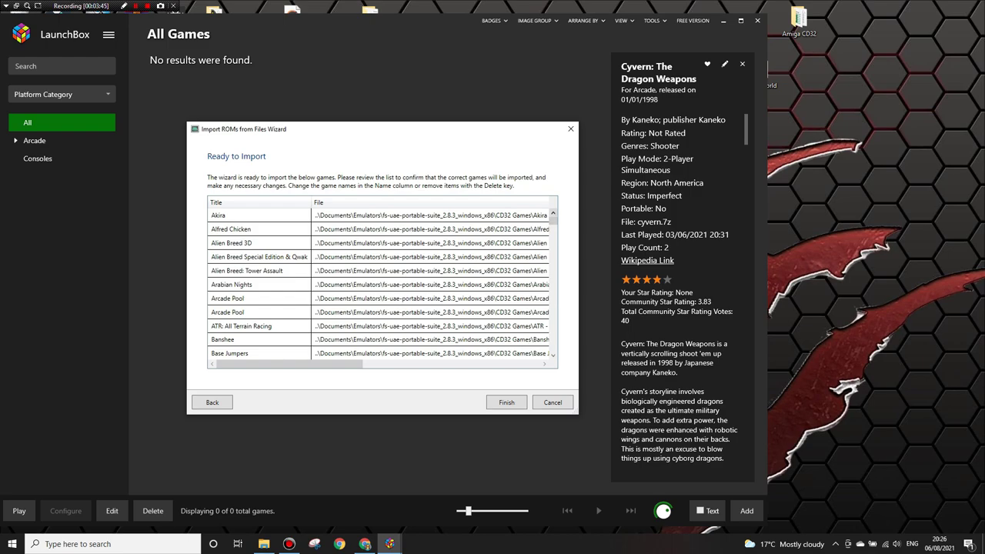
Review the list of games through to its end and finish the import.
{"action": "scroll", "coordinate": [383, 285], "scroll_direction": "down", "scroll_amount": 6}
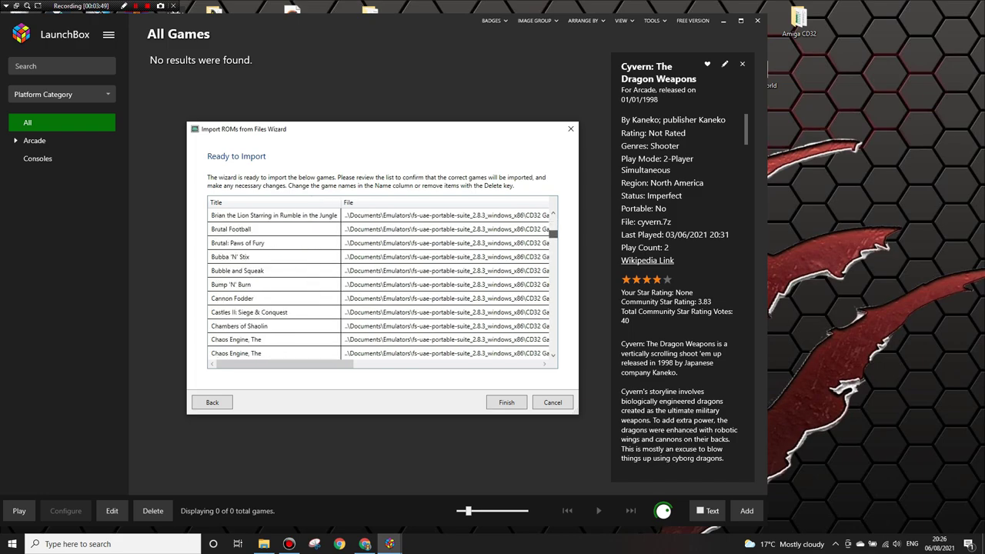
{"action": "scroll", "coordinate": [382, 284], "scroll_direction": "down", "scroll_amount": 15}
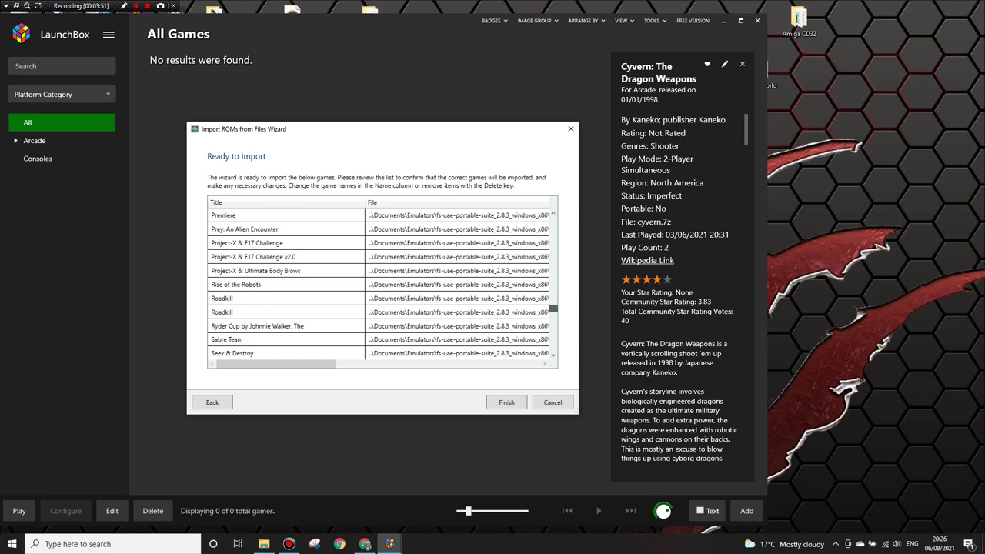
{"action": "scroll", "coordinate": [382, 285], "scroll_direction": "down", "scroll_amount": 10}
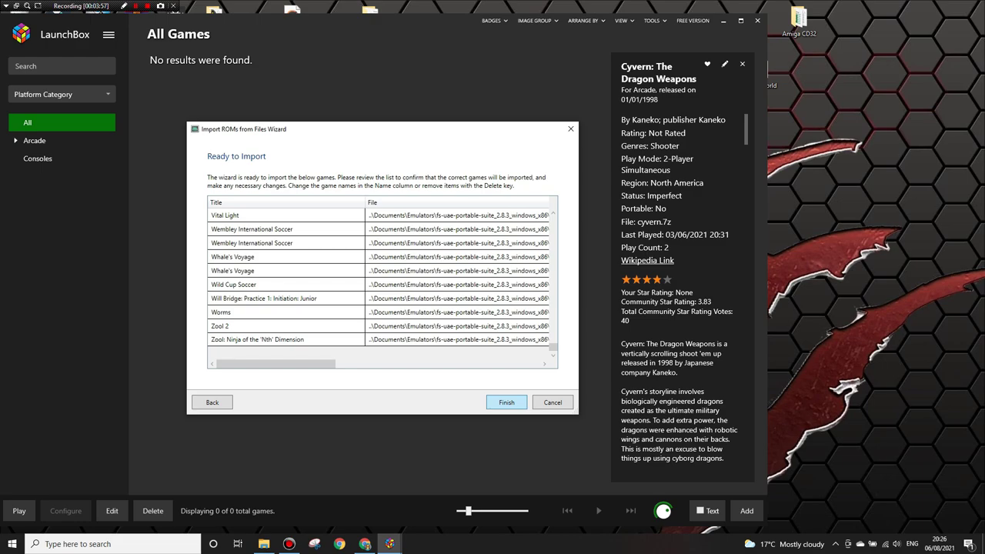
{"action": "key", "text": "Return"}
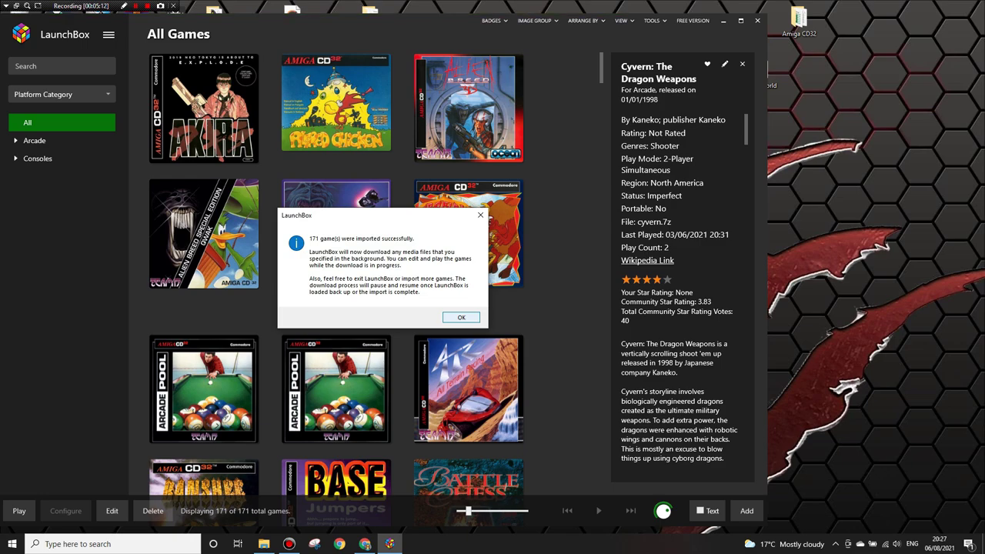
Dismiss the import completion message, browse the game library and launch Banshee.
{"action": "key", "text": "Return"}
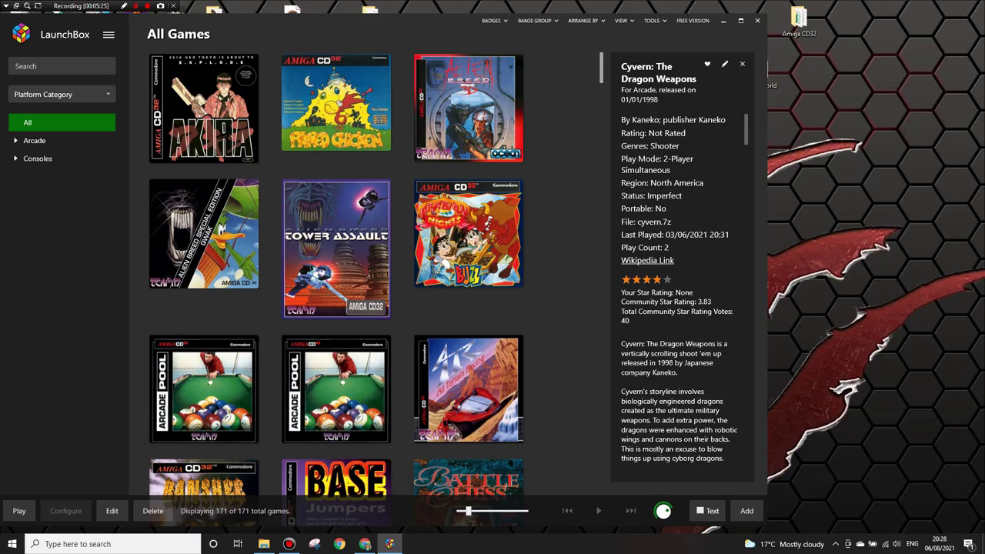
{"action": "scroll", "coordinate": [209, 131], "scroll_direction": "down", "scroll_amount": 5}
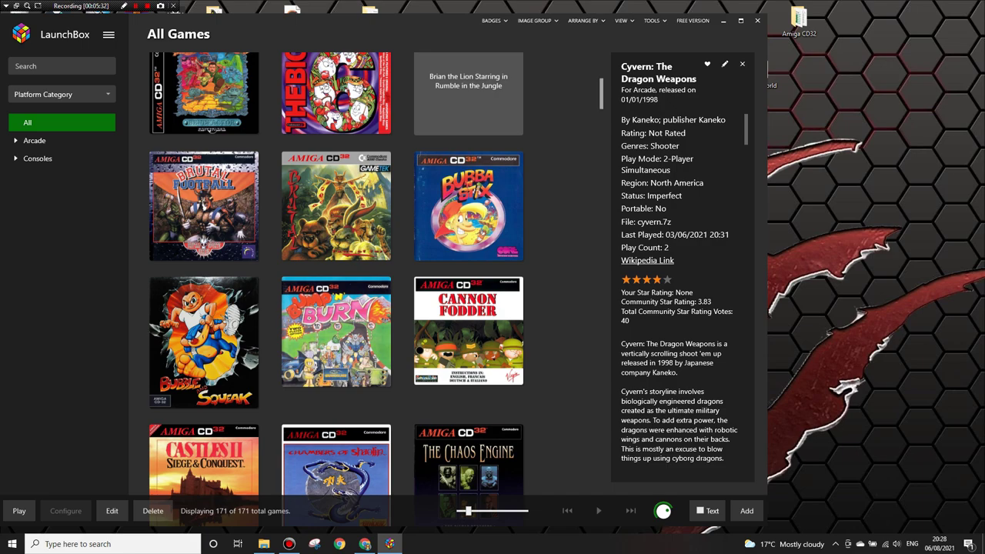
{"action": "scroll", "coordinate": [209, 131], "scroll_direction": "up", "scroll_amount": 4}
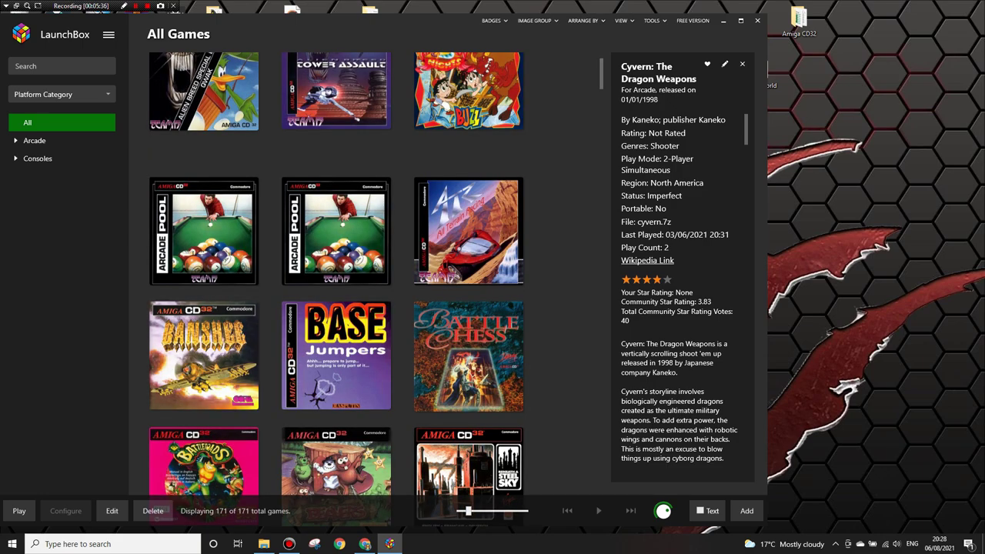
{"action": "left_click", "coordinate": [204, 356]}
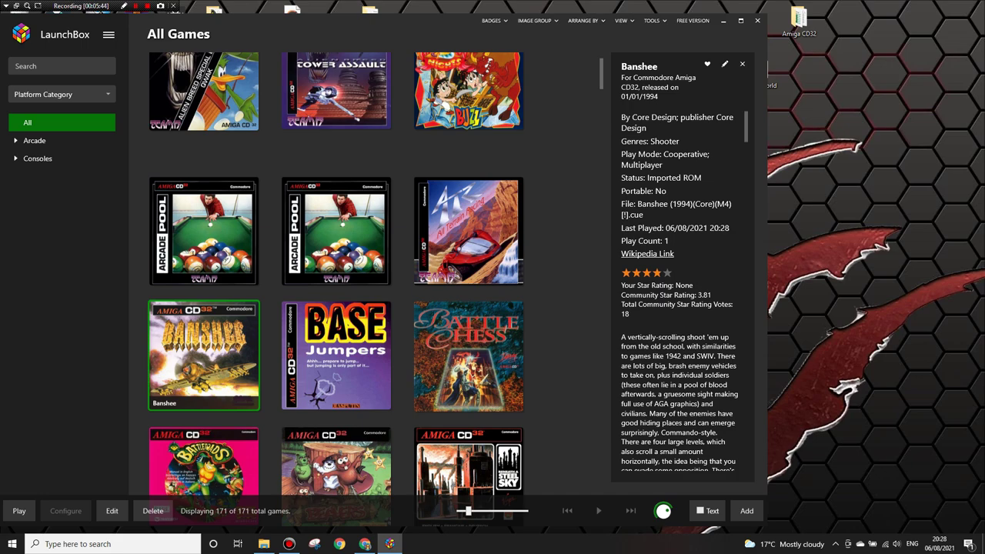
{"action": "key", "text": "Return"}
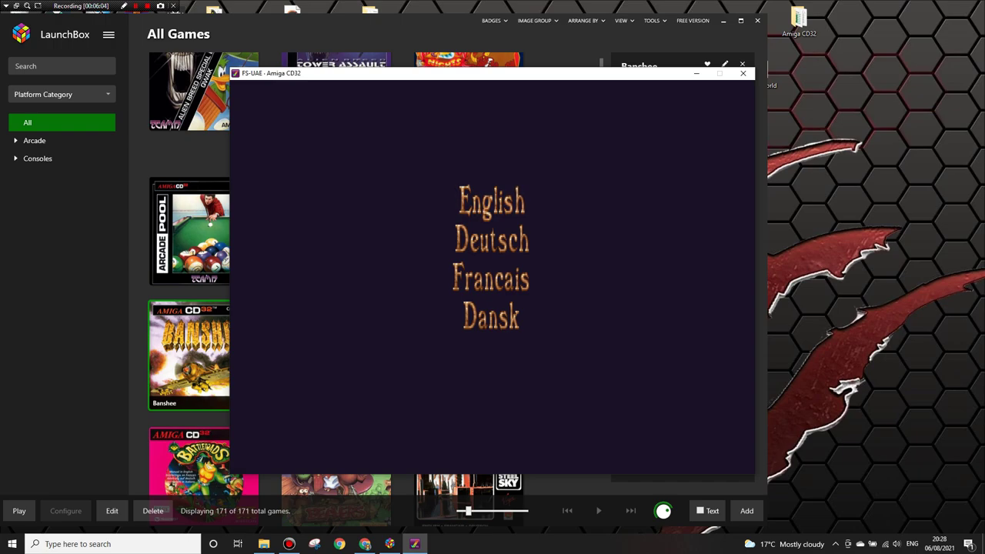
Choose English as Banshee's language and quit the emulator from its in-game menu screen.
{"action": "key", "text": "Return"}
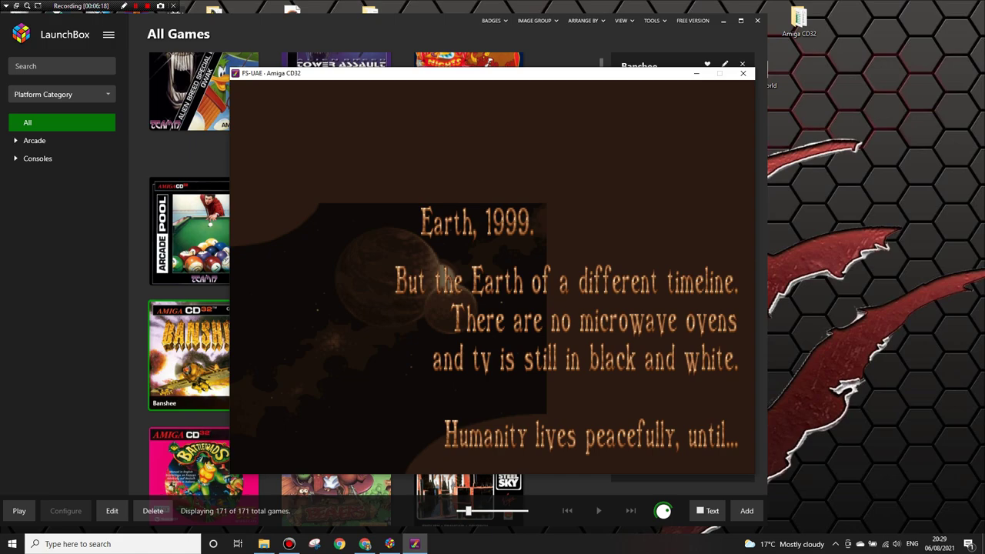
{"action": "key", "text": "F12"}
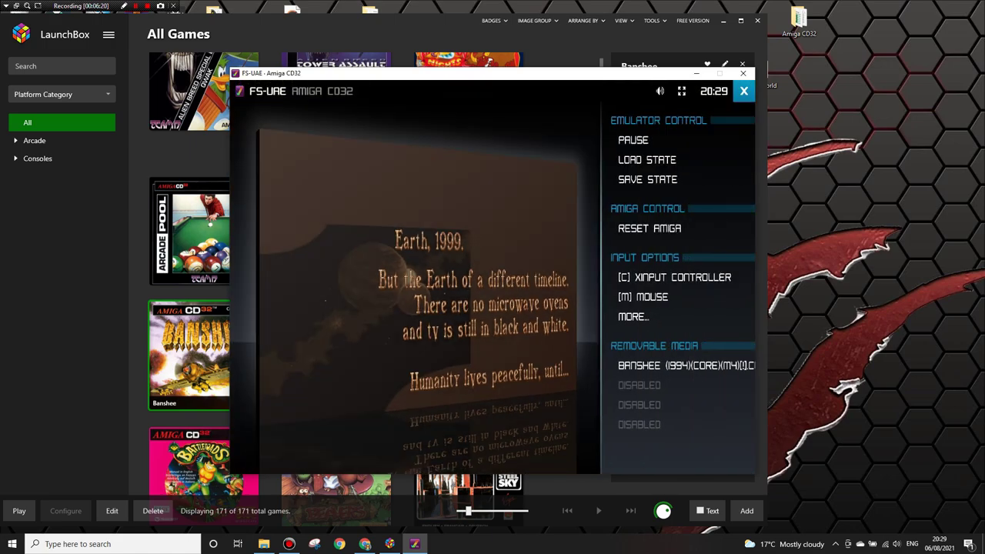
{"action": "key", "text": "alt+F4"}
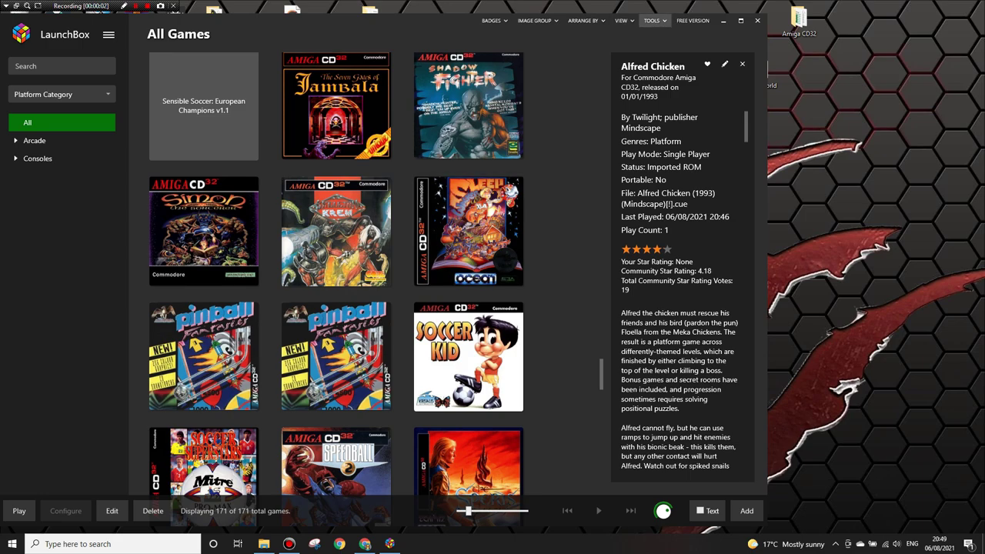
Add --fullscreen=1 before --amiga-model=CD32 in FS-UAE's default command-line parameters, save the emulator and close the emulator manager.
{"action": "left_click", "coordinate": [655, 21]}
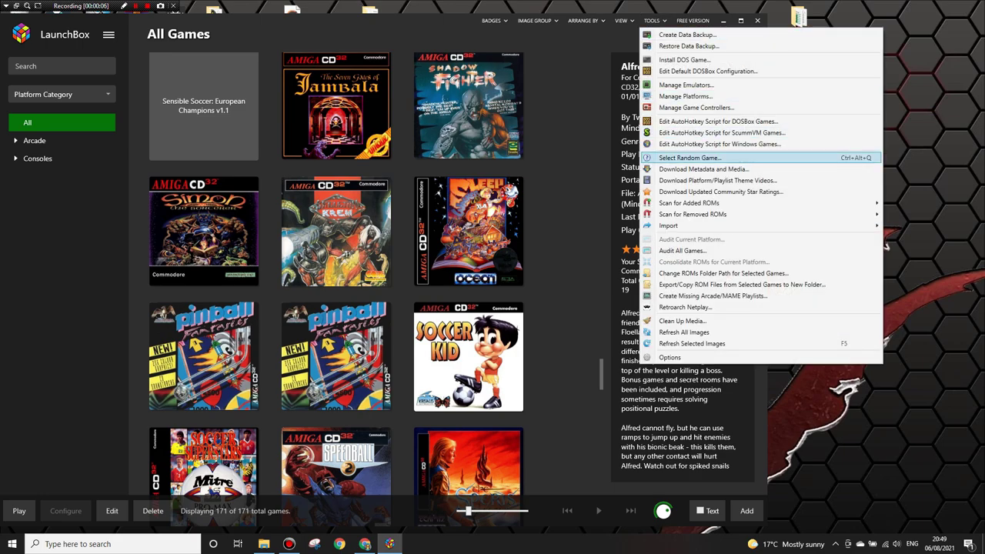
{"action": "left_click", "coordinate": [685, 85]}
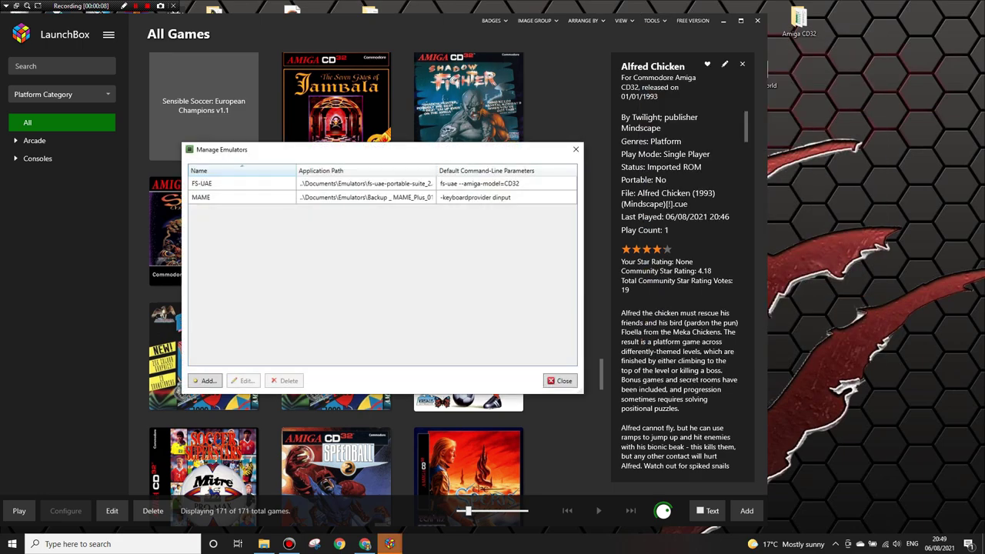
{"action": "left_click", "coordinate": [484, 183]}
{"action": "double_click", "coordinate": [485, 183]}
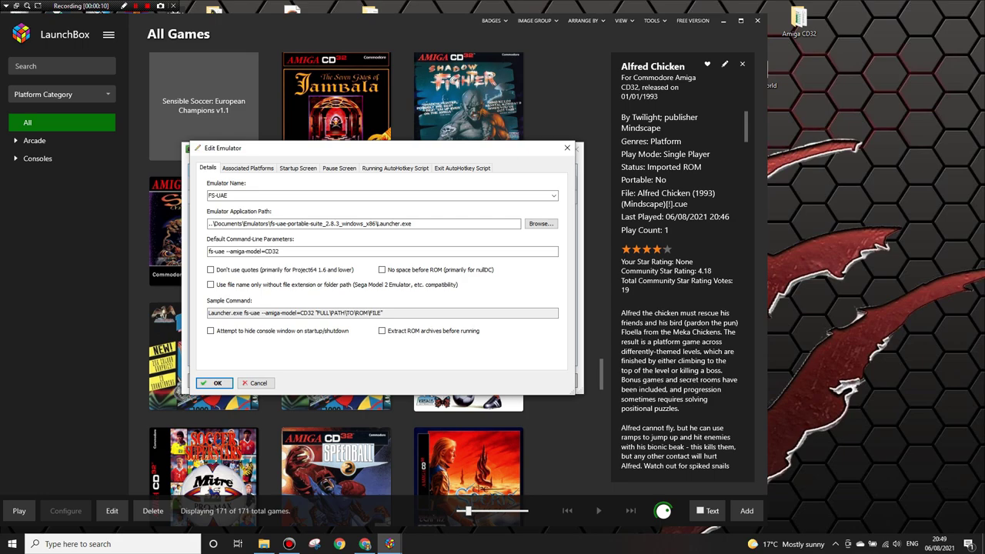
{"action": "left_click", "coordinate": [227, 251]}
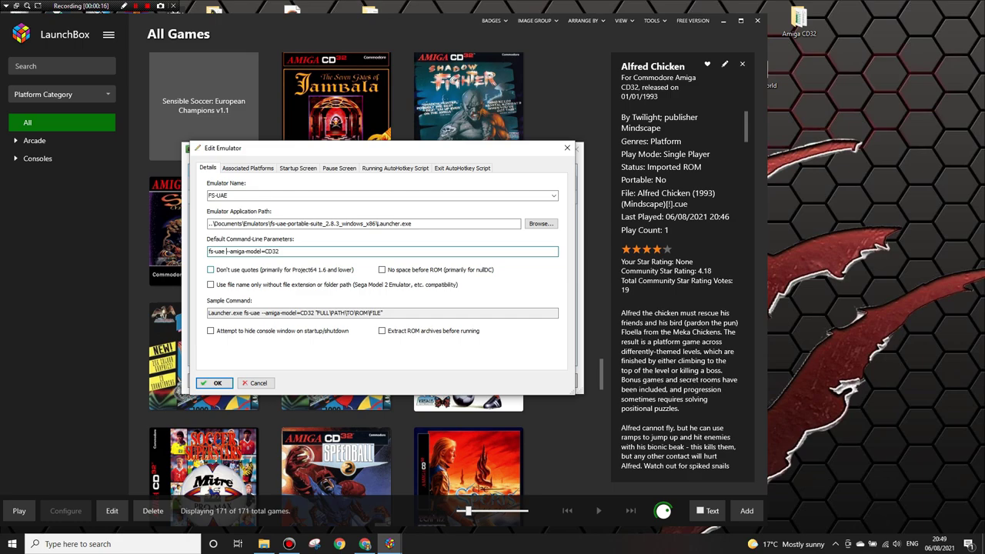
{"action": "type", "text": "--full"}
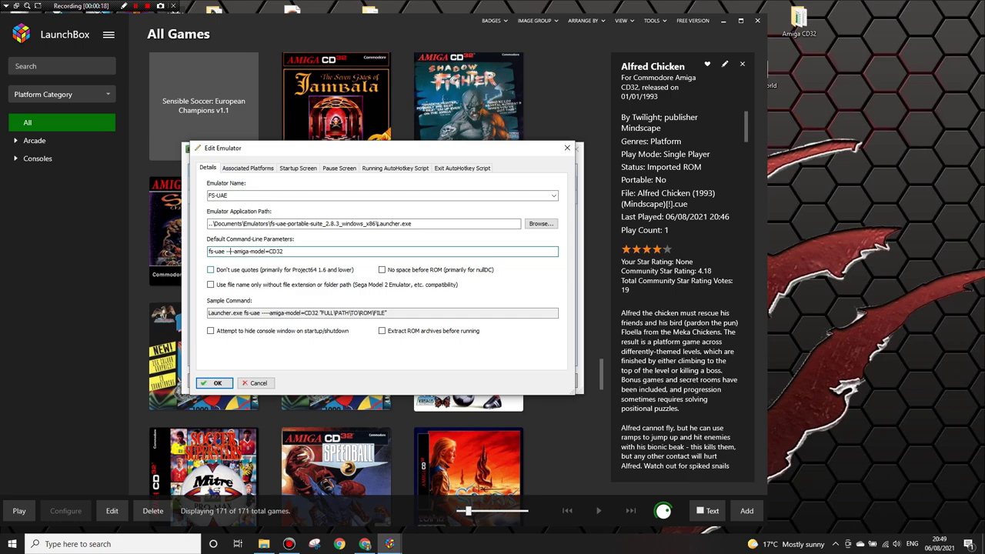
{"action": "type", "text": "screen"}
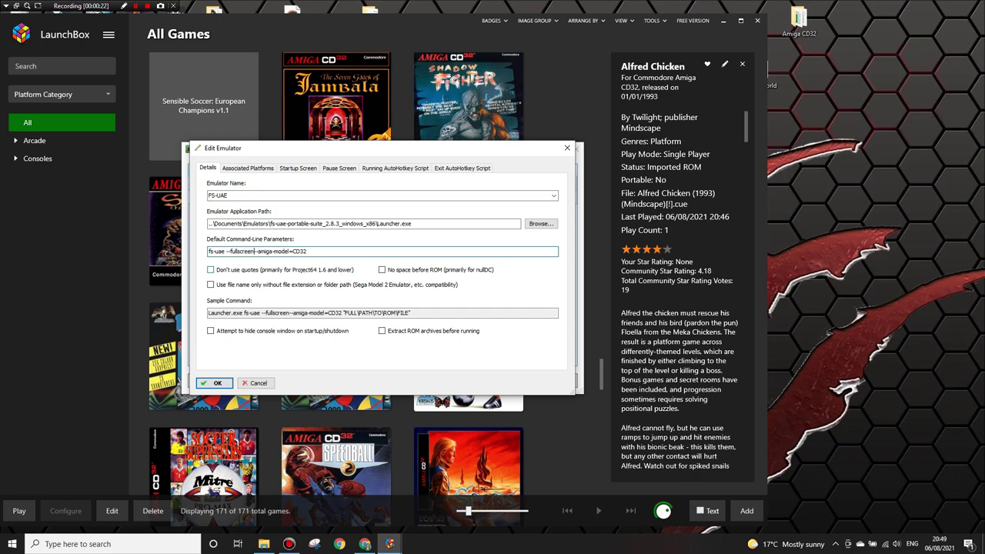
{"action": "type", "text": "=1"}
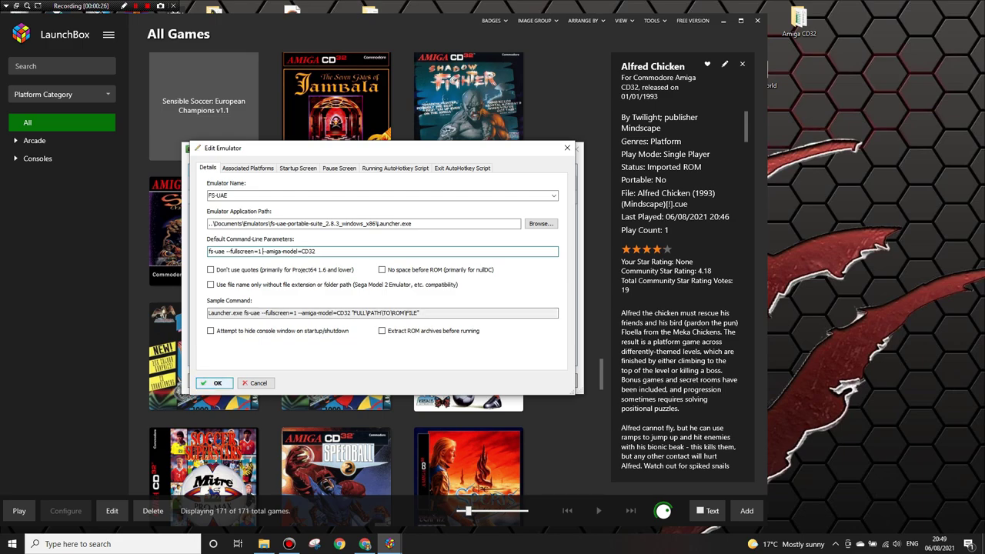
{"action": "left_click", "coordinate": [214, 383]}
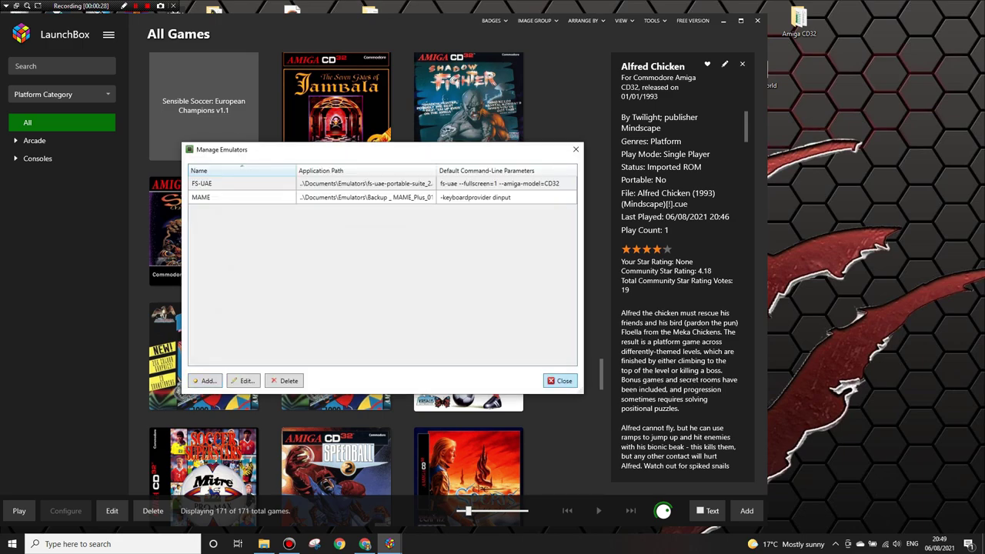
{"action": "left_click", "coordinate": [560, 380]}
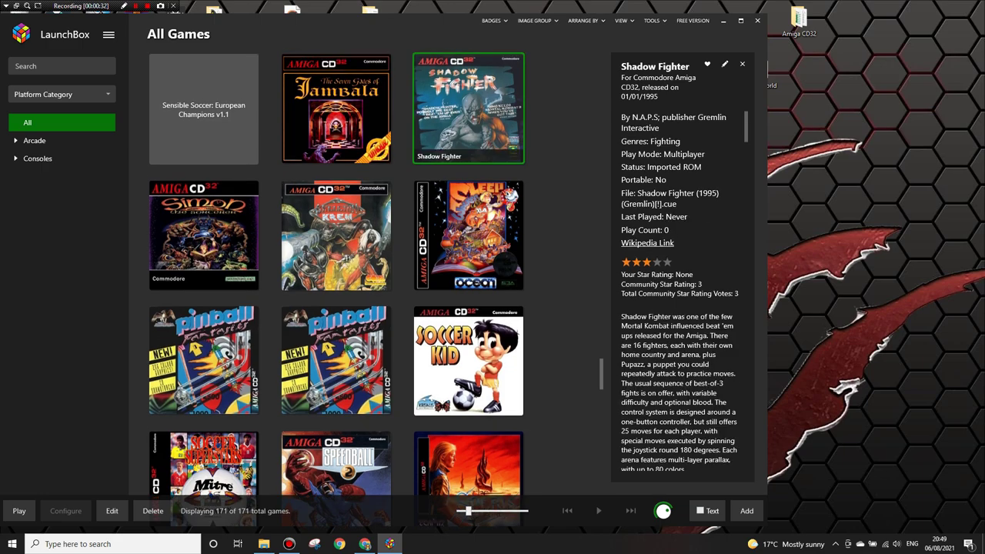
Launch Shadow Fighter to test the fullscreen parameter, and quit the emulator.
{"action": "key", "text": "Return"}
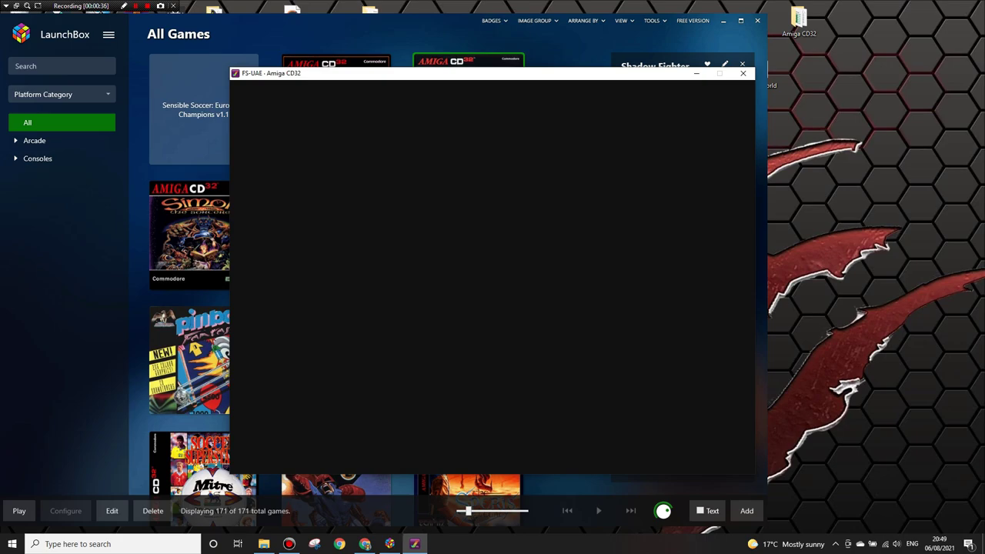
{"action": "key", "text": "F12"}
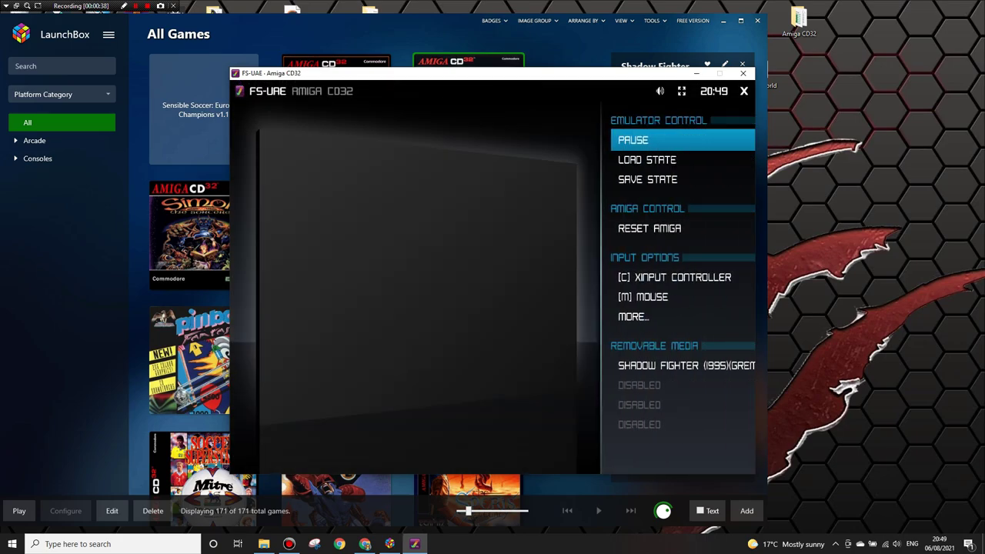
{"action": "key", "text": "Up"}
{"action": "key", "text": "Return"}
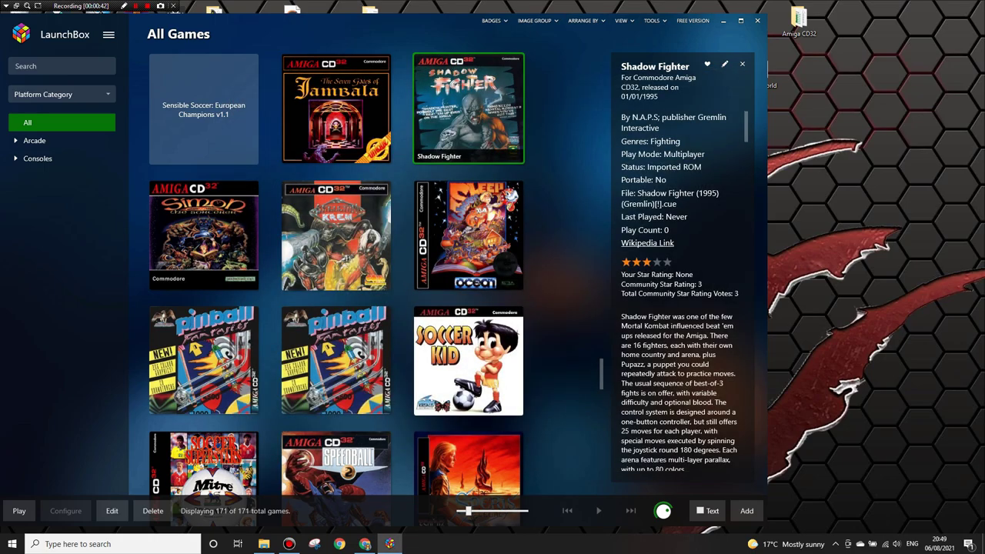
Remove --fullscreen=1 from FS-UAE's default command-line parameters, save the emulator and close the emulator manager.
{"action": "left_click", "coordinate": [652, 21]}
{"action": "key", "text": "Return"}
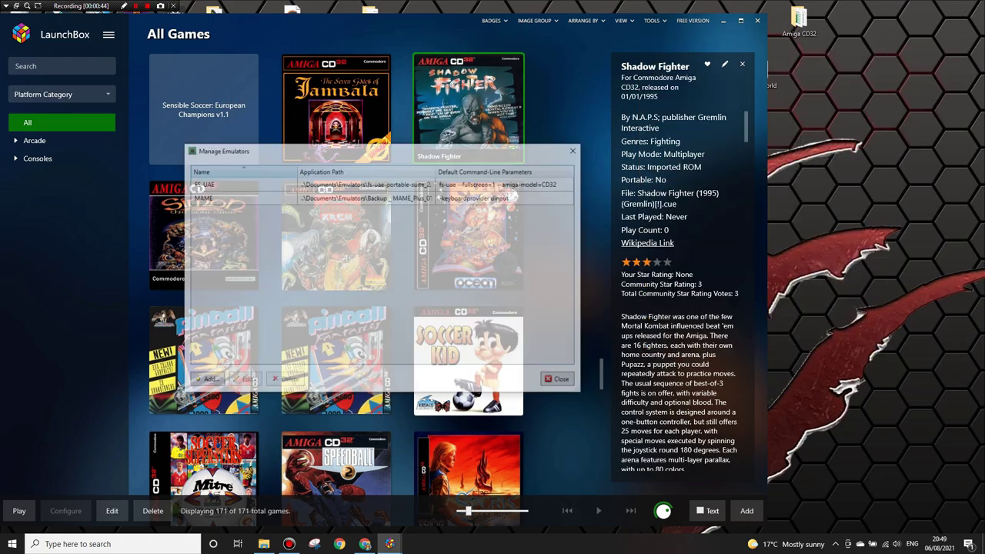
{"action": "double_click", "coordinate": [492, 183]}
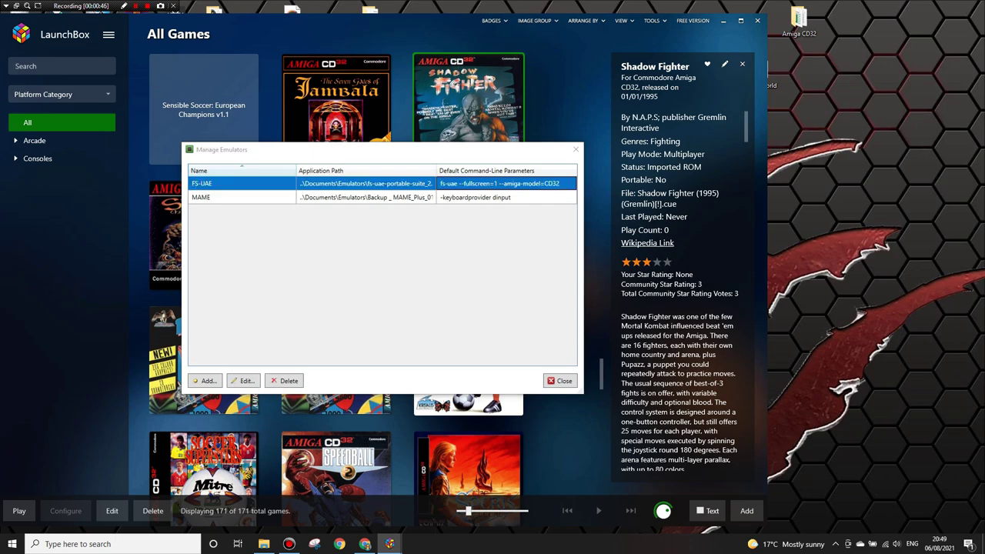
{"action": "left_click", "coordinate": [316, 250]}
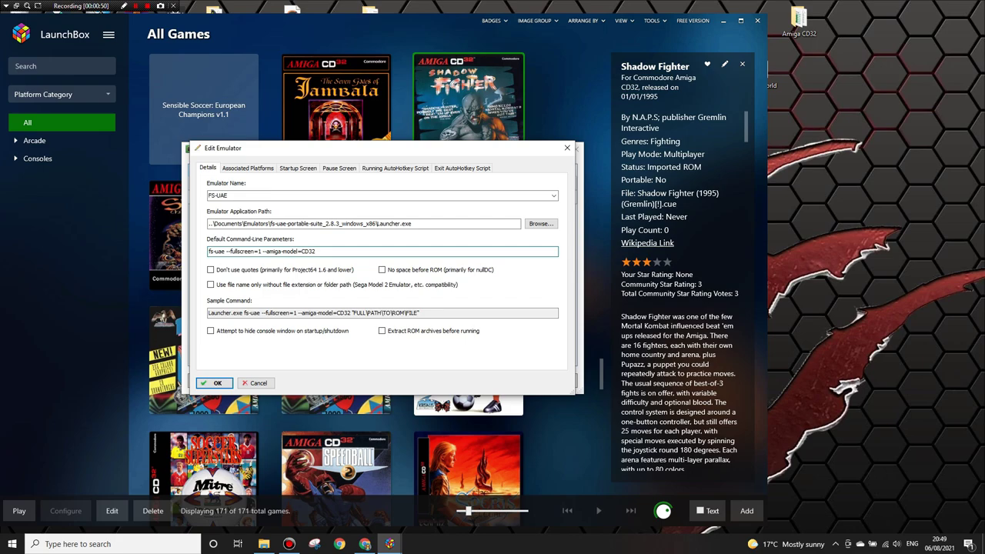
{"action": "key", "text": "BackSpace"}
{"action": "key", "text": "BackSpace"}
{"action": "key", "text": "BackSpace"}
{"action": "key", "text": "BackSpace"}
{"action": "key", "text": "BackSpace"}
{"action": "key", "text": "BackSpace"}
{"action": "key", "text": "BackSpace"}
{"action": "key", "text": "BackSpace"}
{"action": "key", "text": "BackSpace"}
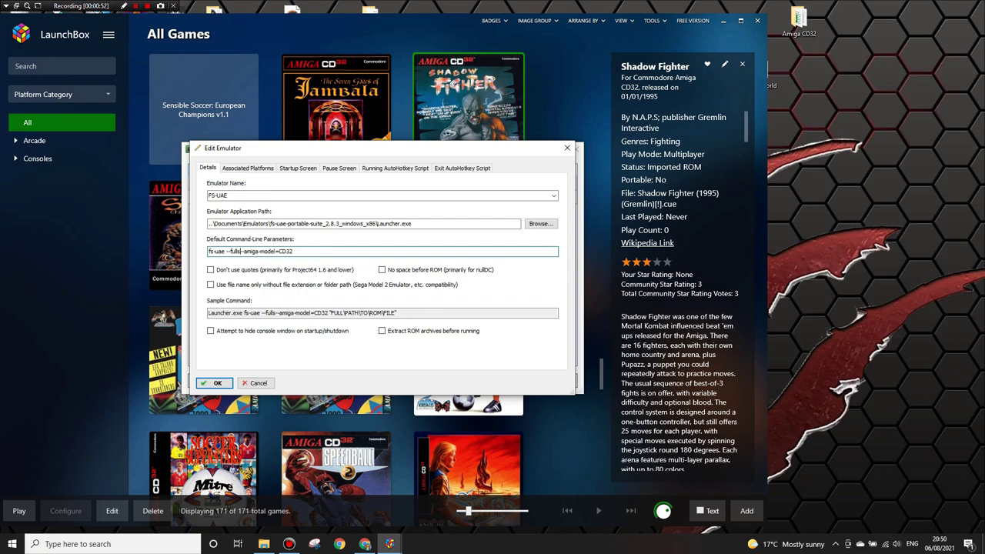
{"action": "key", "text": "BackSpace"}
{"action": "key", "text": "BackSpace"}
{"action": "key", "text": "BackSpace"}
{"action": "key", "text": "BackSpace"}
{"action": "key", "text": "BackSpace"}
{"action": "key", "text": "BackSpace"}
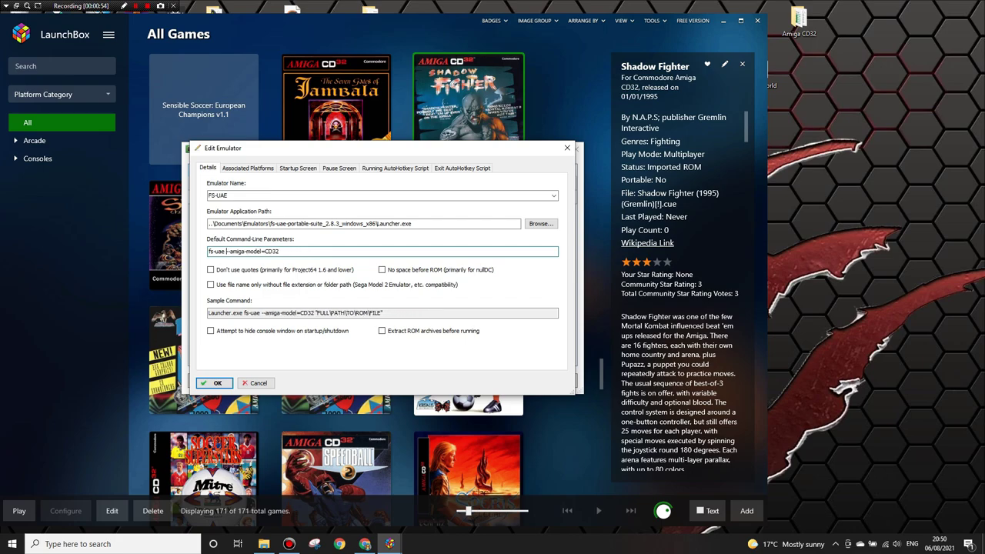
{"action": "left_click", "coordinate": [214, 382]}
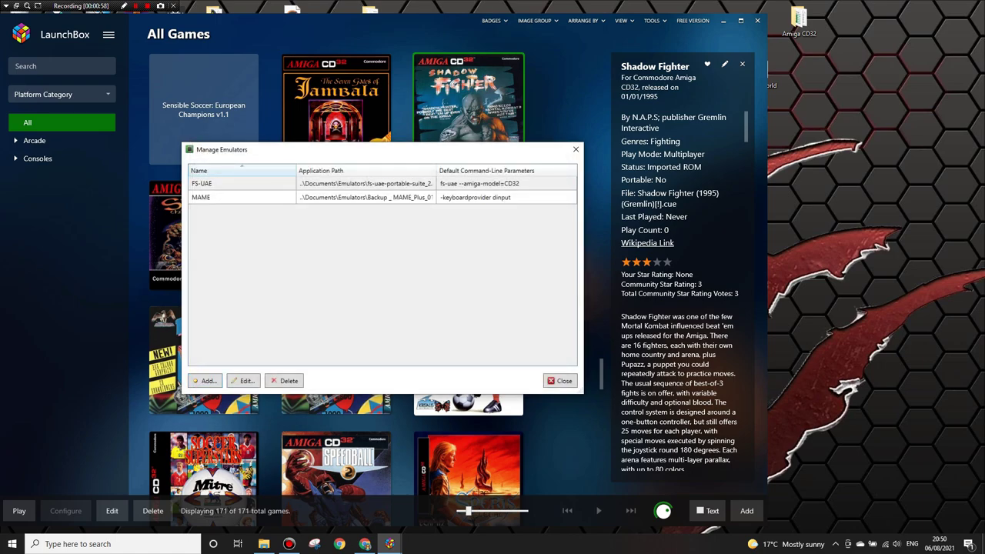
{"action": "left_click", "coordinate": [560, 380]}
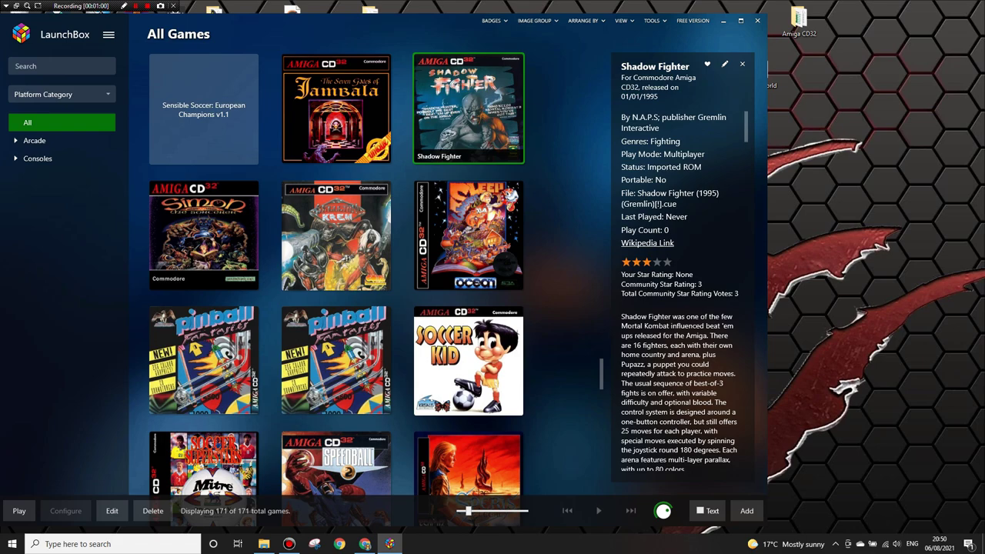
Switch to FS-UAE Launcher from its portable suite folder, set starting in fullscreen mode to On in the video settings, and close the settings.
{"action": "left_click", "coordinate": [264, 544]}
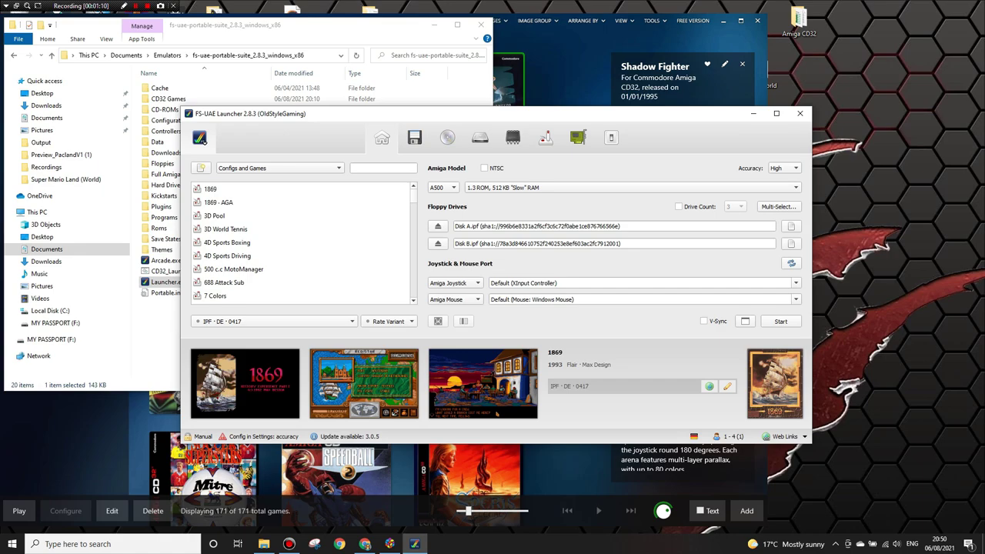
{"action": "left_click", "coordinate": [199, 138]}
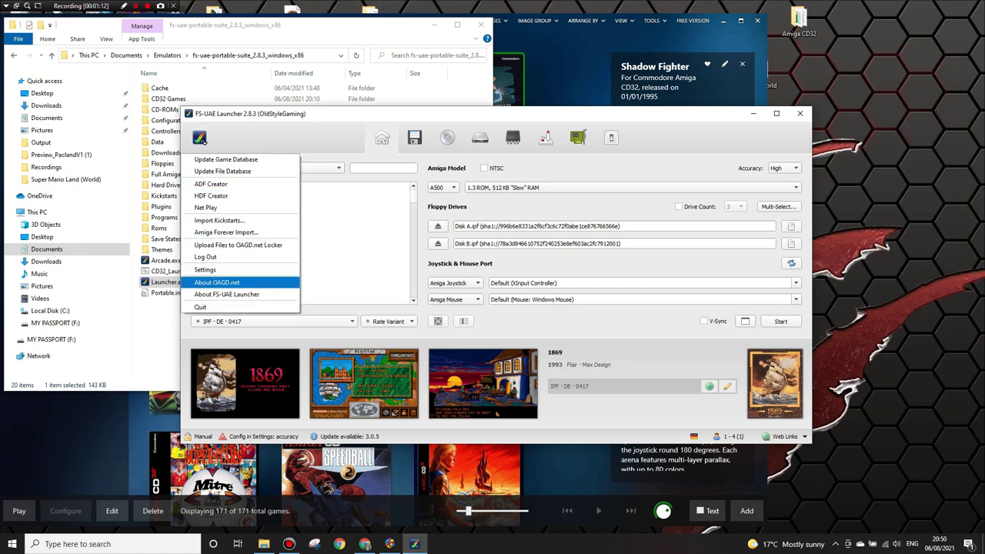
{"action": "left_click", "coordinate": [204, 269]}
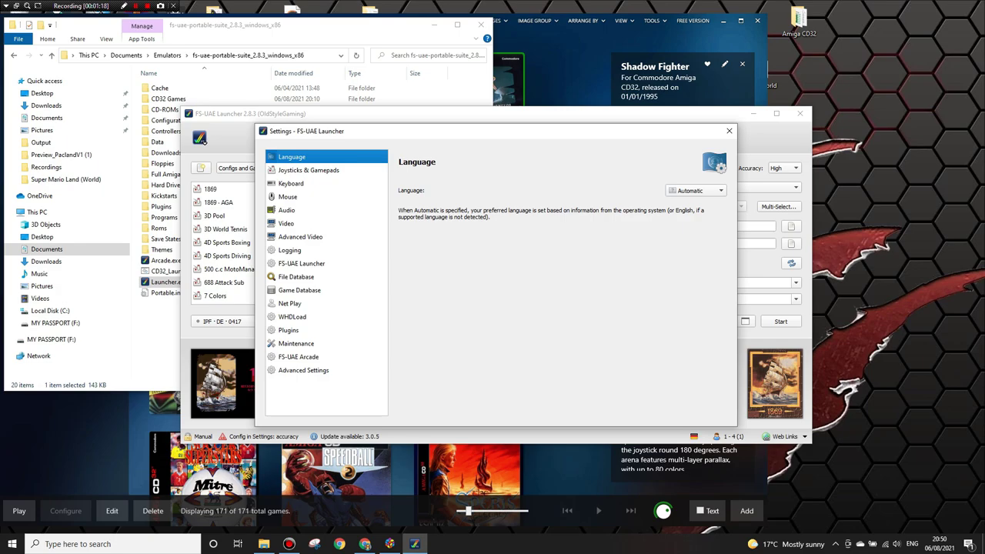
{"action": "left_click", "coordinate": [287, 223]}
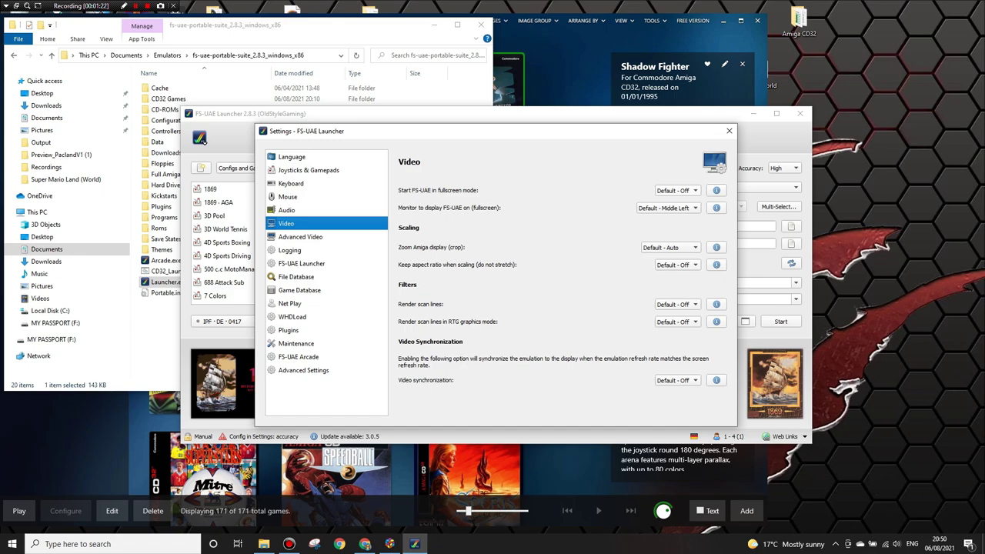
{"action": "left_click", "coordinate": [675, 190]}
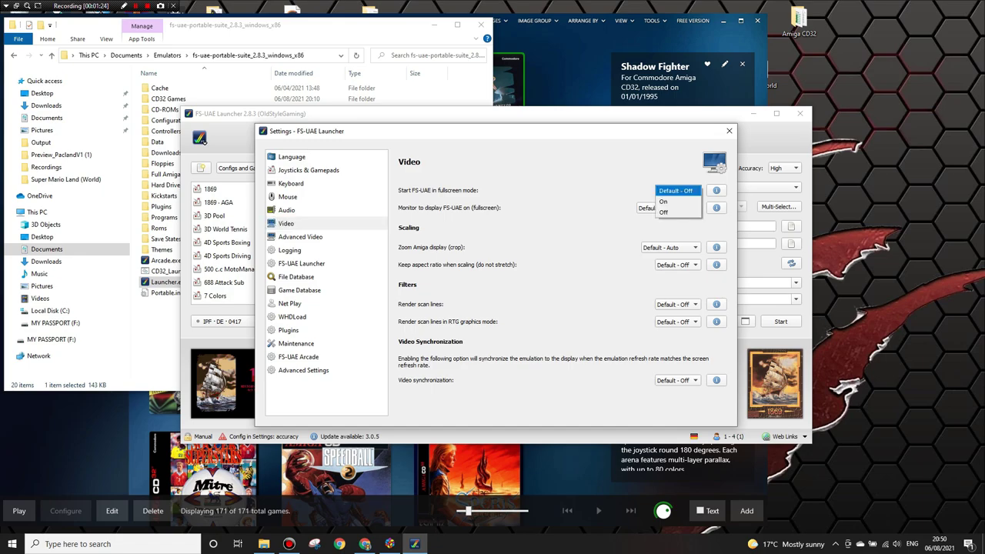
{"action": "key", "text": "Return"}
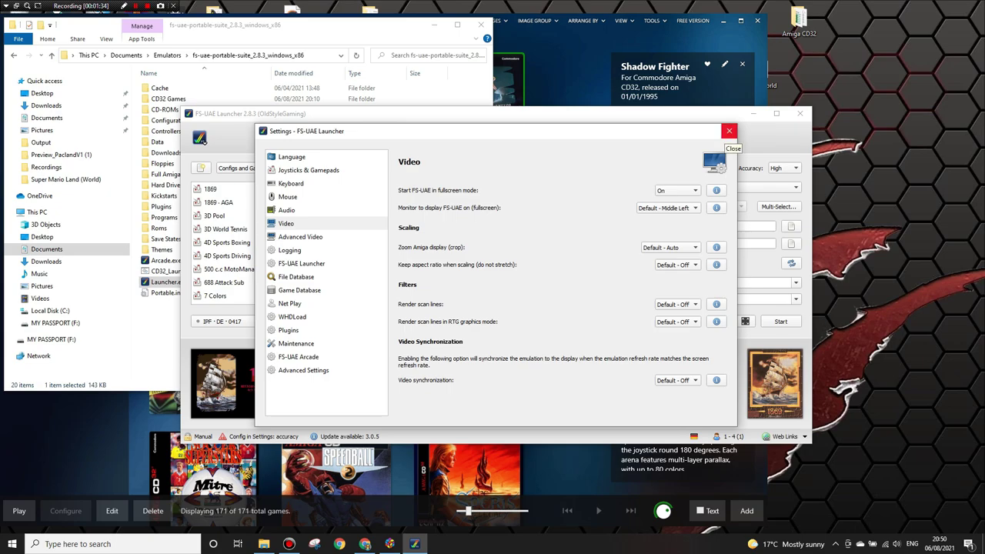
{"action": "left_click", "coordinate": [729, 131]}
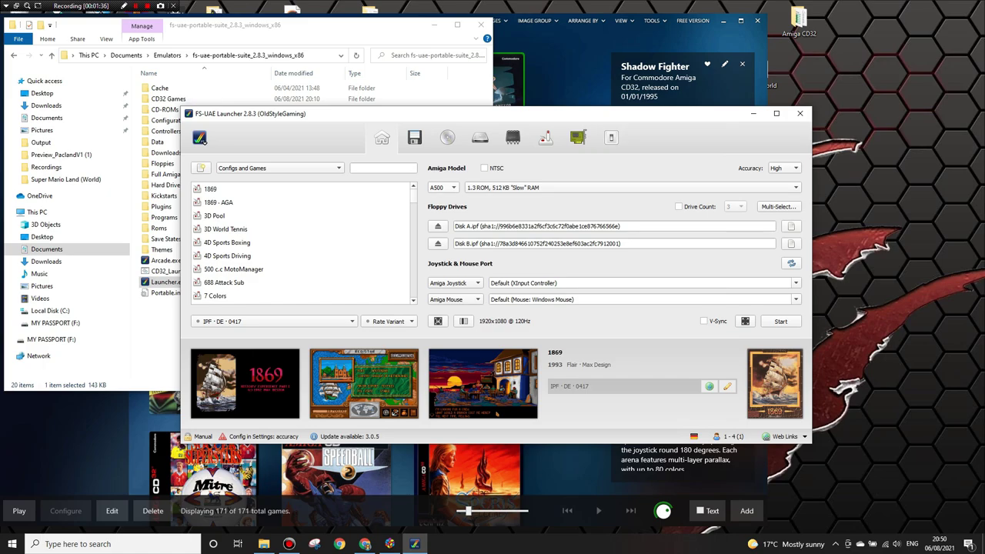
Set the Amiga model to CD32 in FS-UAE Launcher's main configuration.
{"action": "left_click", "coordinate": [442, 187]}
{"action": "left_click", "coordinate": [438, 252]}
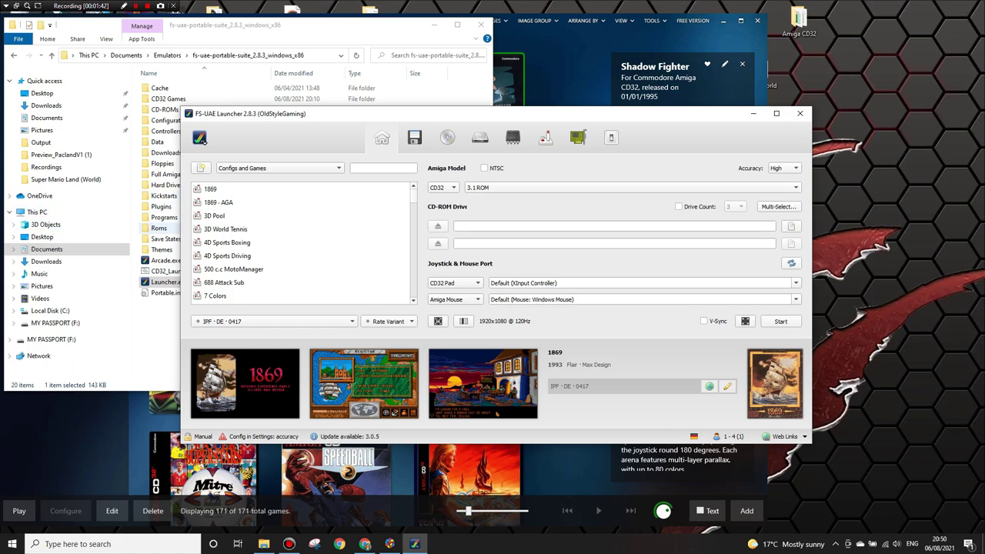
Examine the full file names in the FS-UAE Kickstarts folder for the CD32 ROMs, and close the folder and FS-UAE Launcher.
{"action": "double_click", "coordinate": [159, 228]}
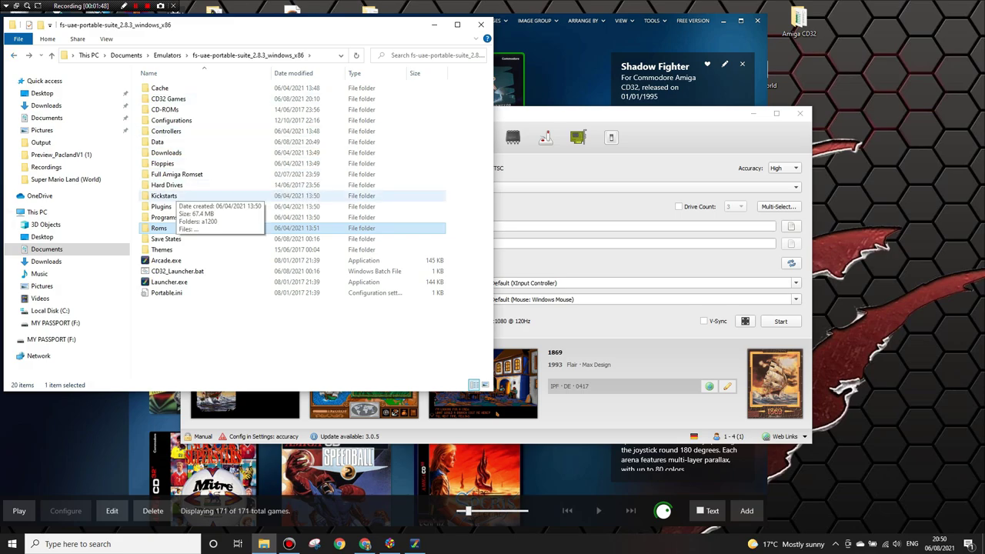
{"action": "double_click", "coordinate": [163, 195]}
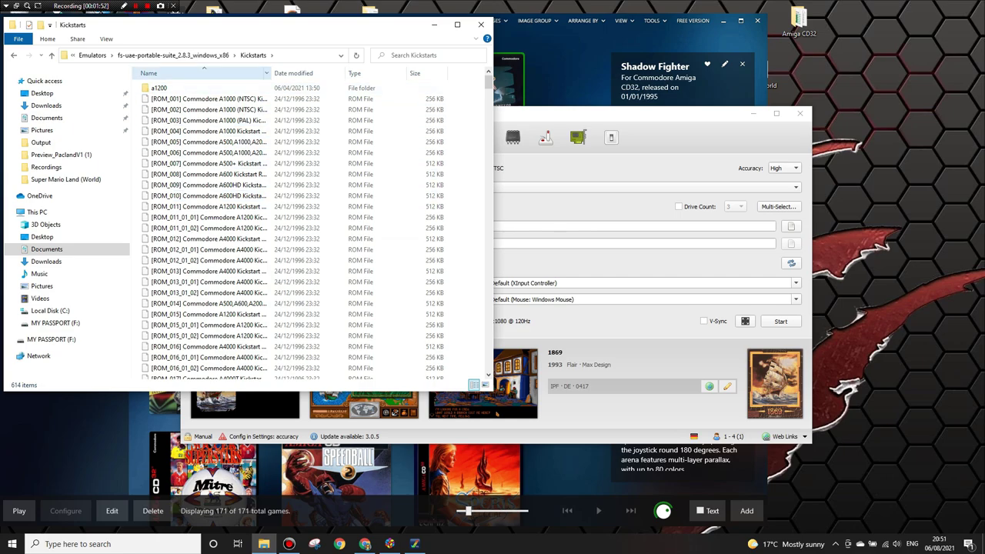
{"action": "left_click_drag", "start_coordinate": [270, 73], "coordinate": [460, 73]}
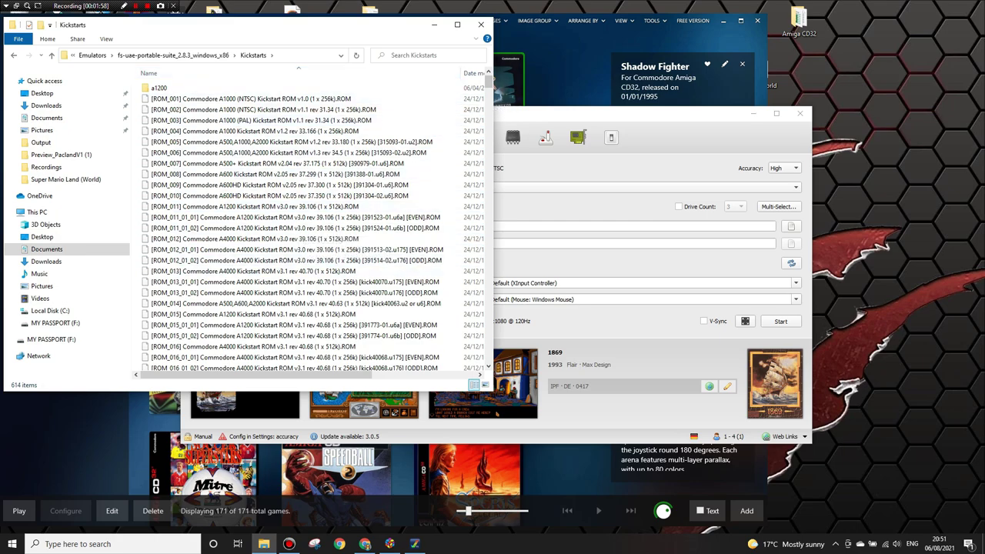
{"action": "scroll", "coordinate": [308, 223], "scroll_direction": "down", "scroll_amount": 4}
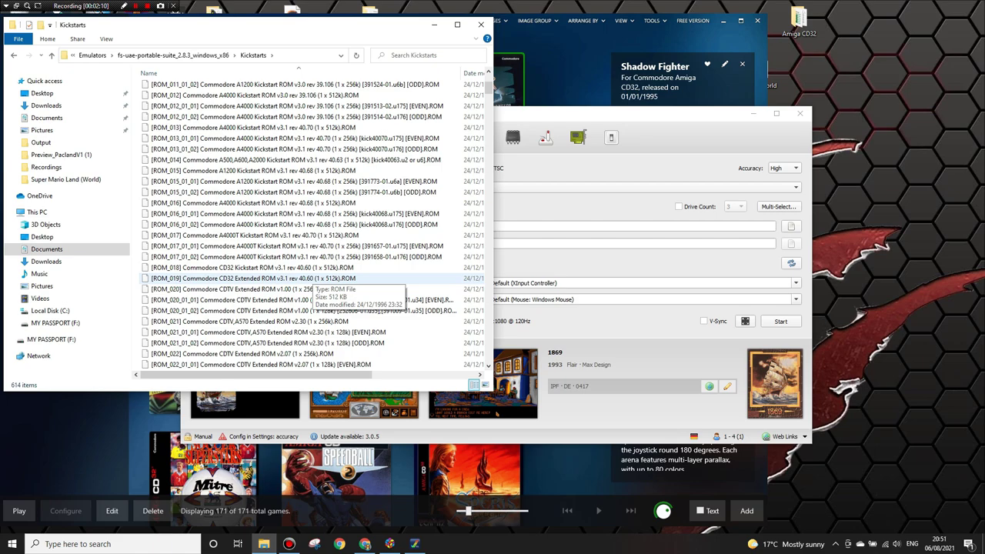
{"action": "scroll", "coordinate": [307, 223], "scroll_direction": "down", "scroll_amount": 3}
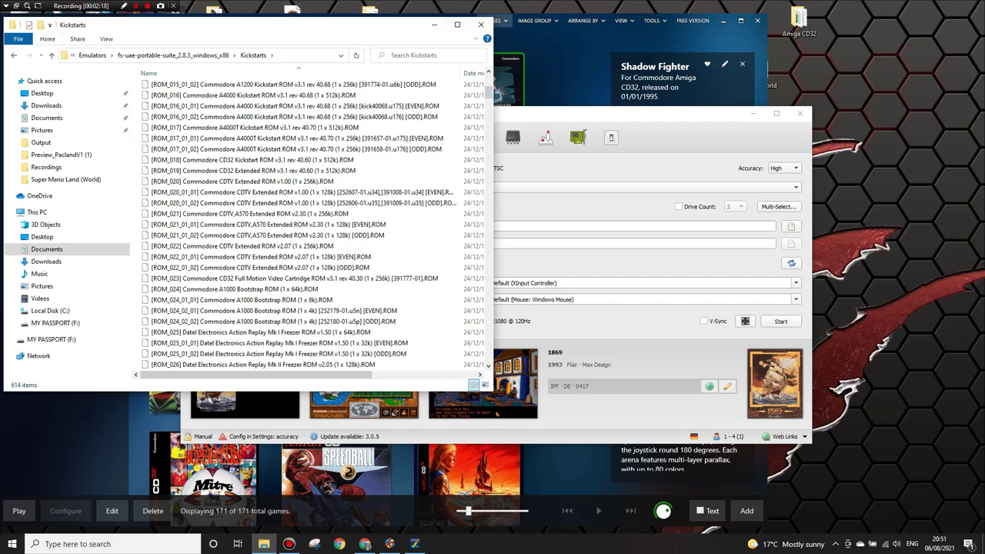
{"action": "left_click", "coordinate": [481, 25]}
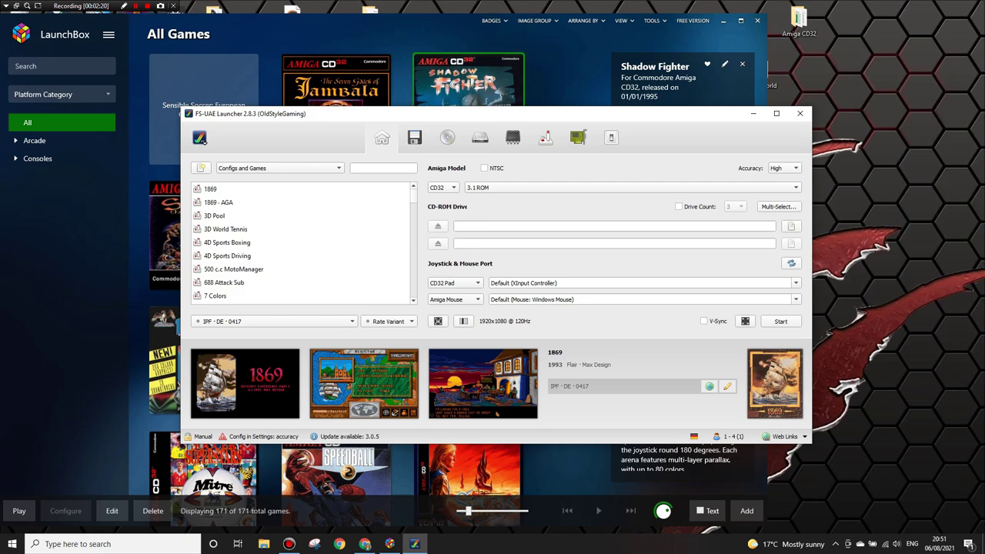
{"action": "left_click", "coordinate": [799, 113]}
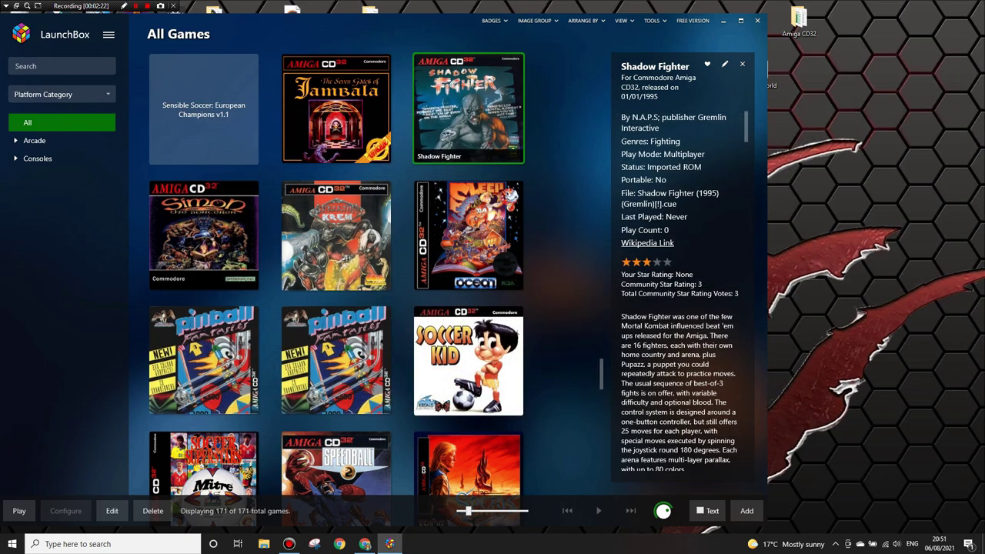